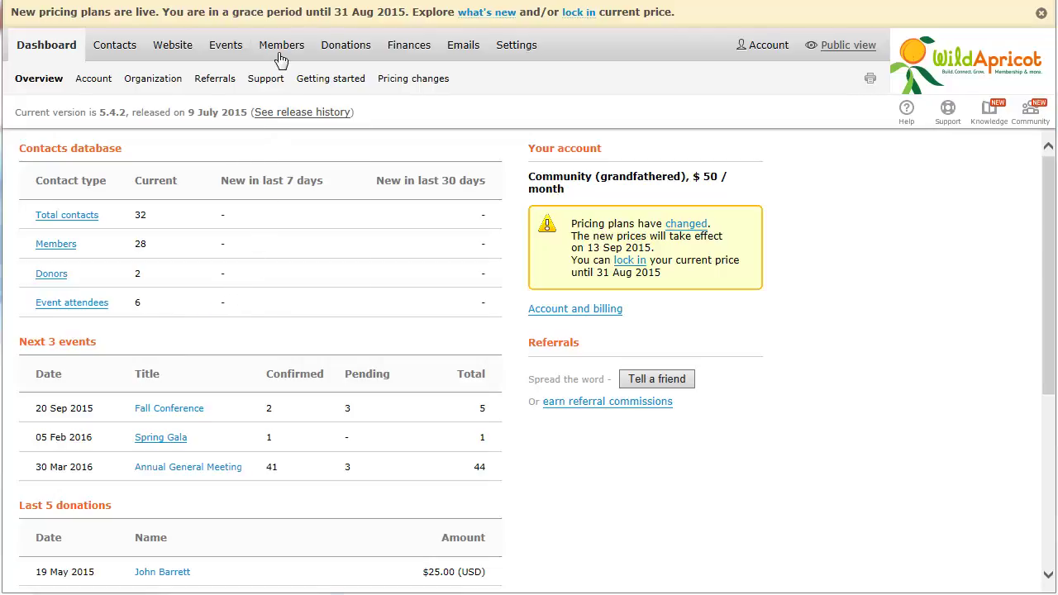
Add and save a group named 'Mailing list' with description 'List for email blasts'.
mouse_move(279, 51)
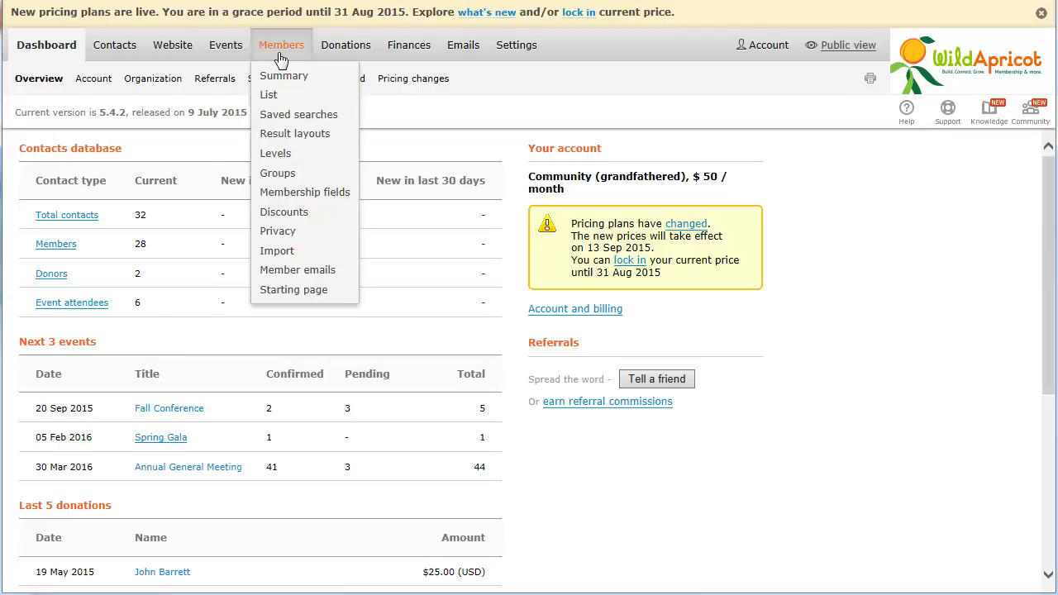
left_click(276, 174)
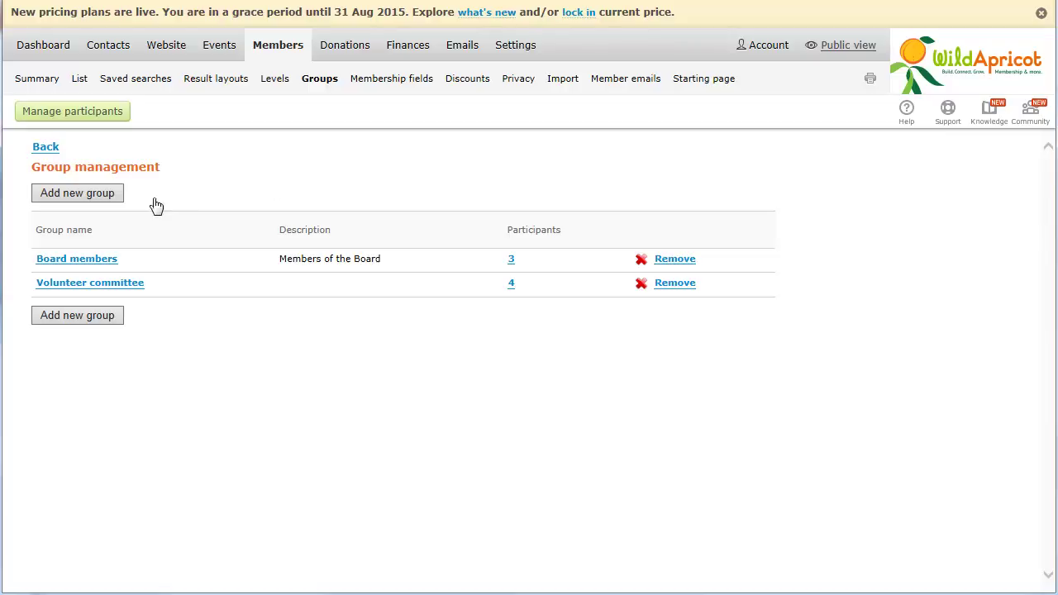
left_click(83, 318)
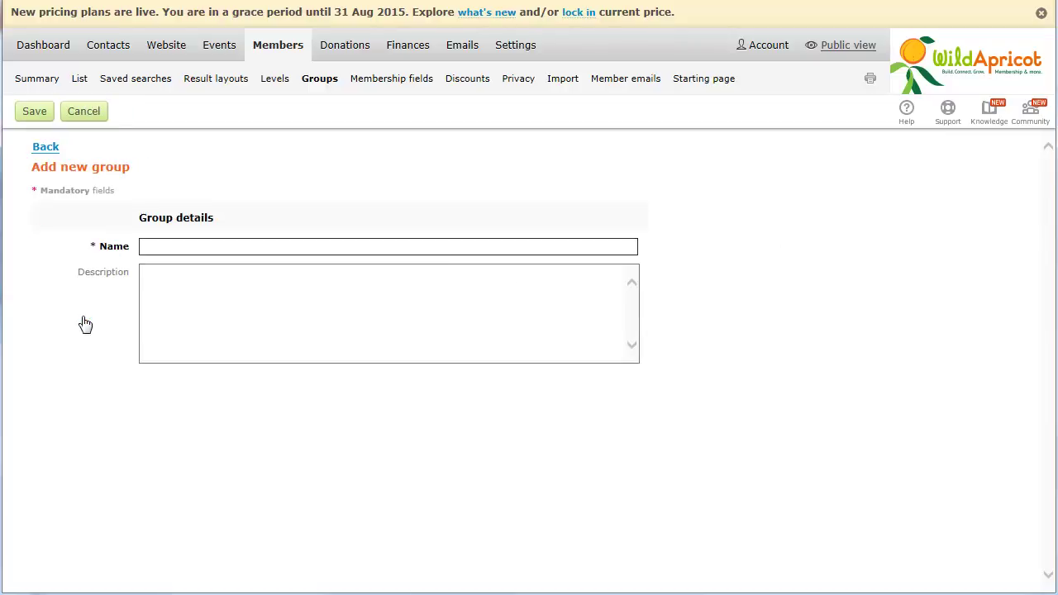
type("Mailing list")
left_click(142, 272)
type("List for em")
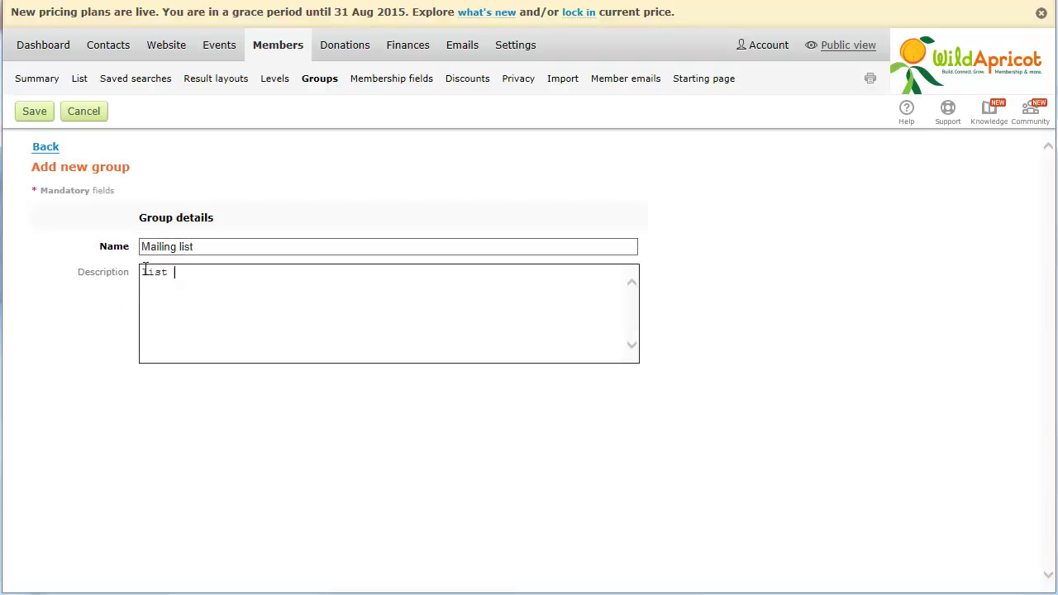
type("ail blasts")
left_click(33, 111)
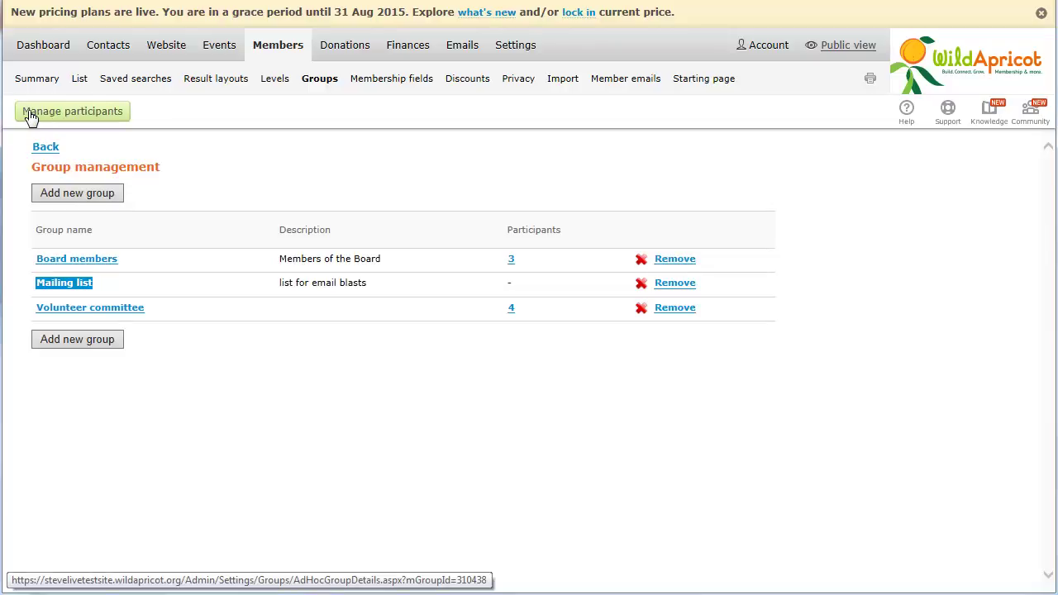
Add every available member except the last to the Mailing list group.
left_click(71, 286)
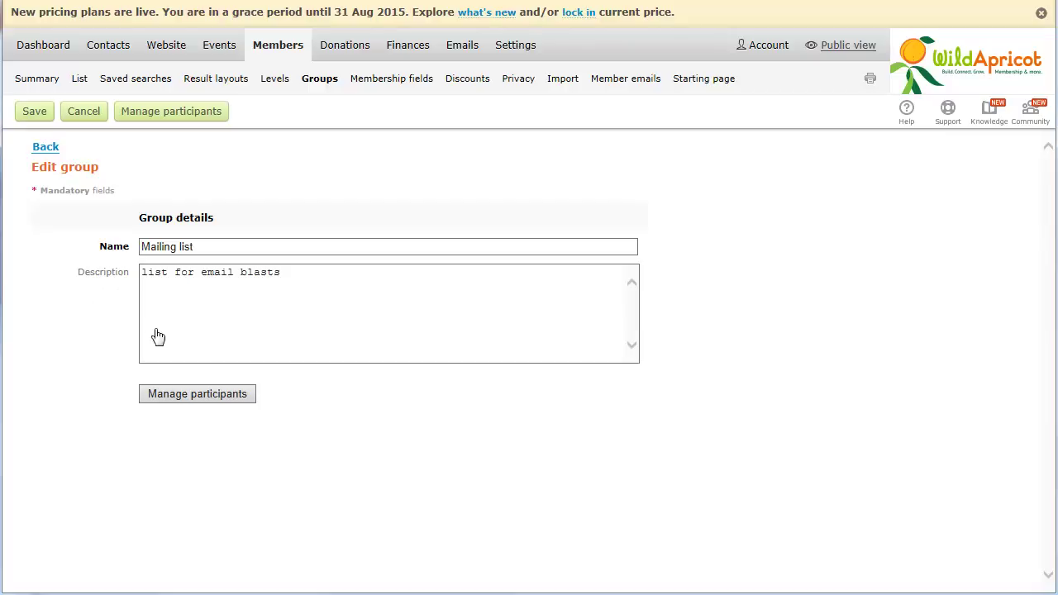
left_click(171, 397)
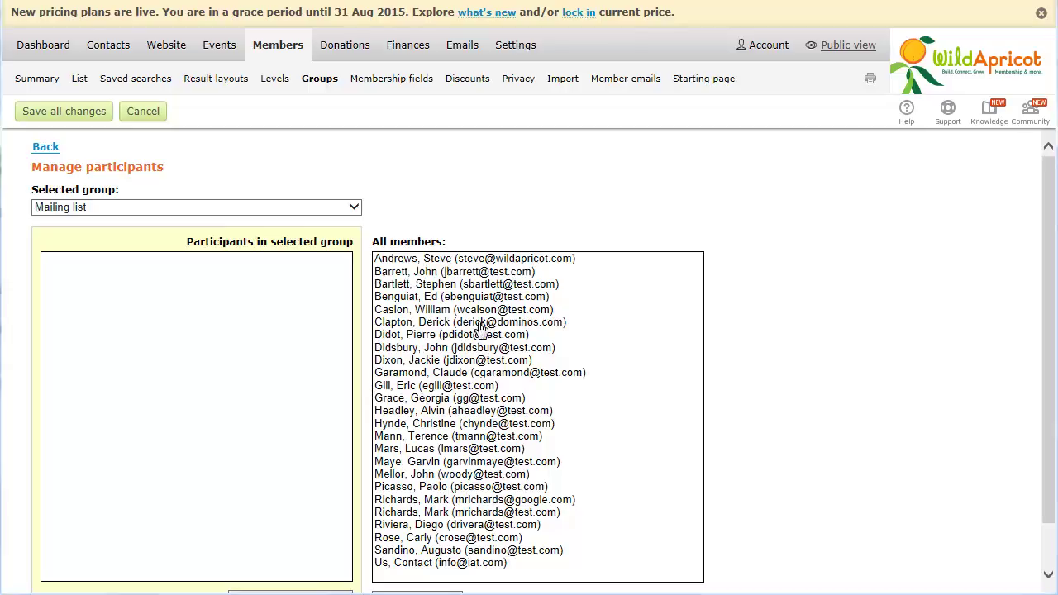
left_click(504, 259)
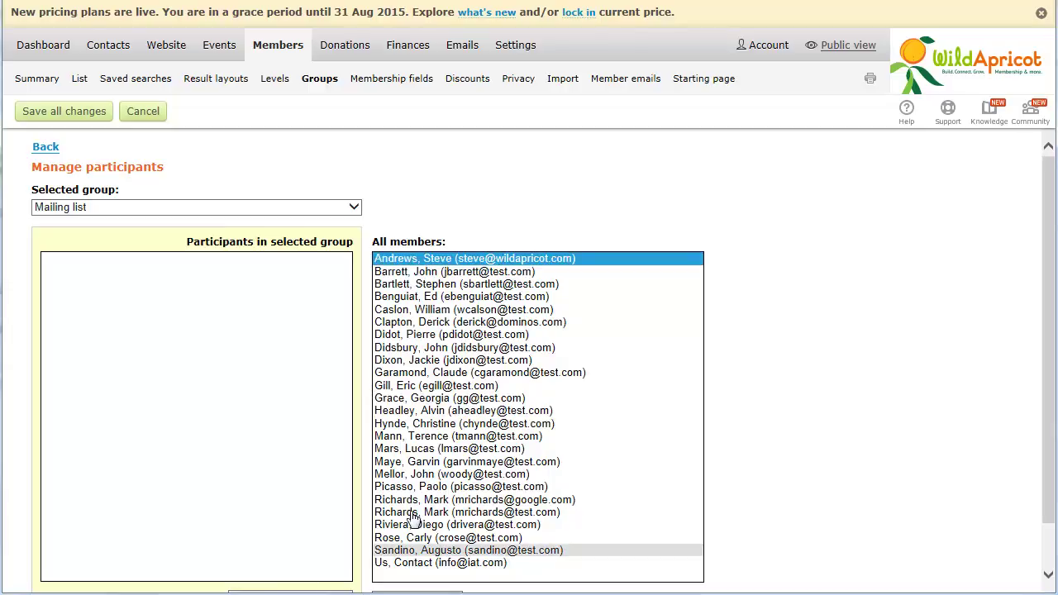
left_click(410, 550, "shift")
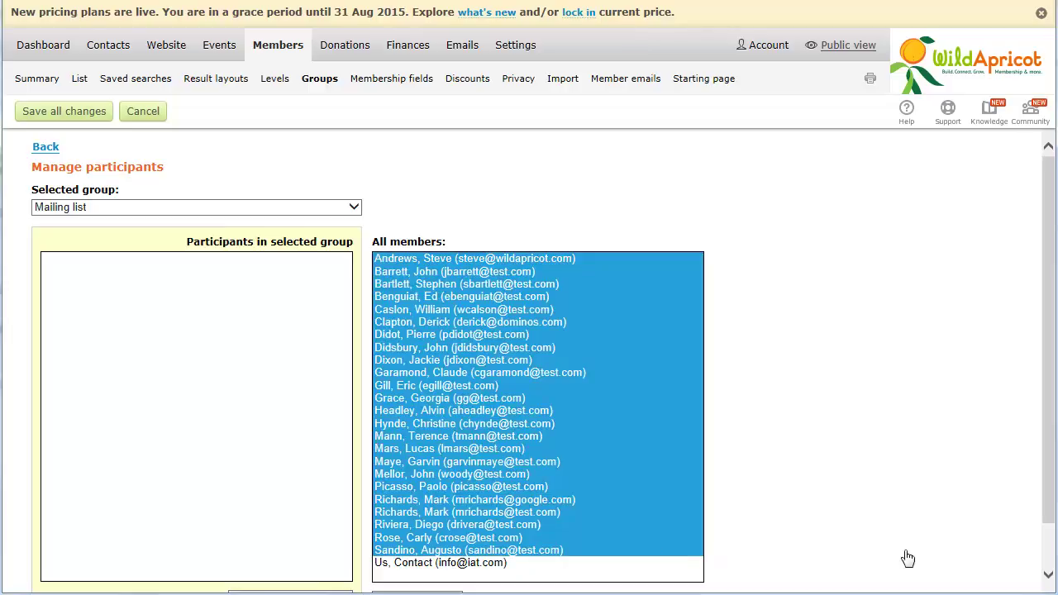
left_click(1046, 561)
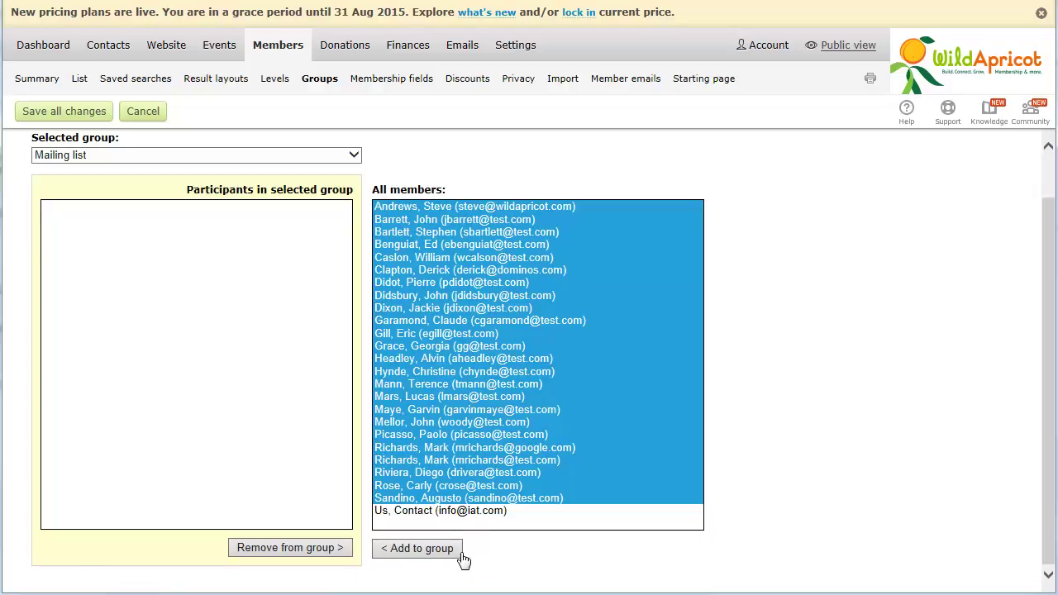
left_click(421, 549)
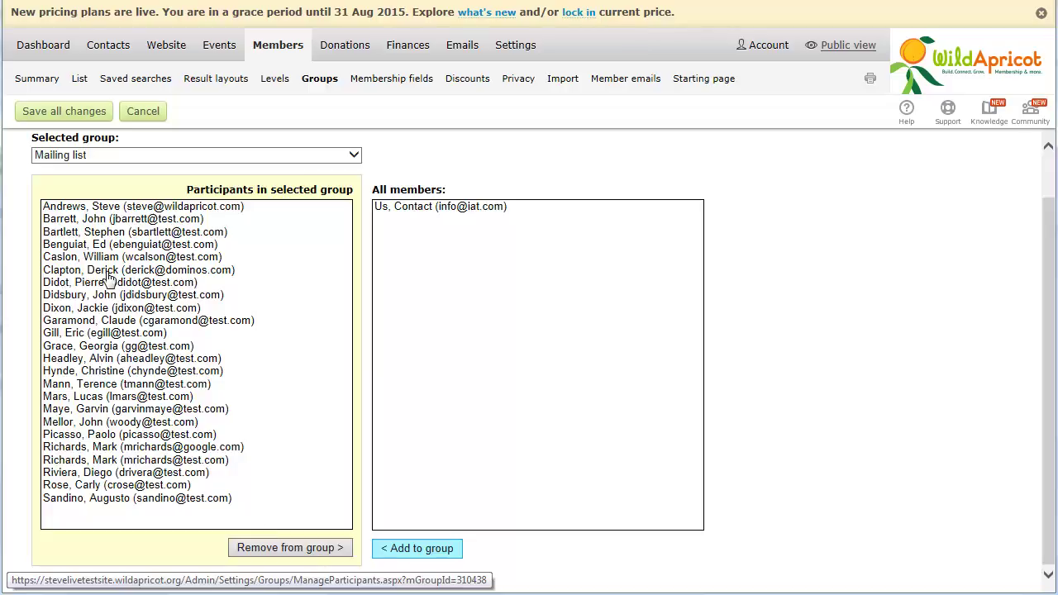
Remove the first participant from the group and save, leaving 23 participants.
left_click(106, 208)
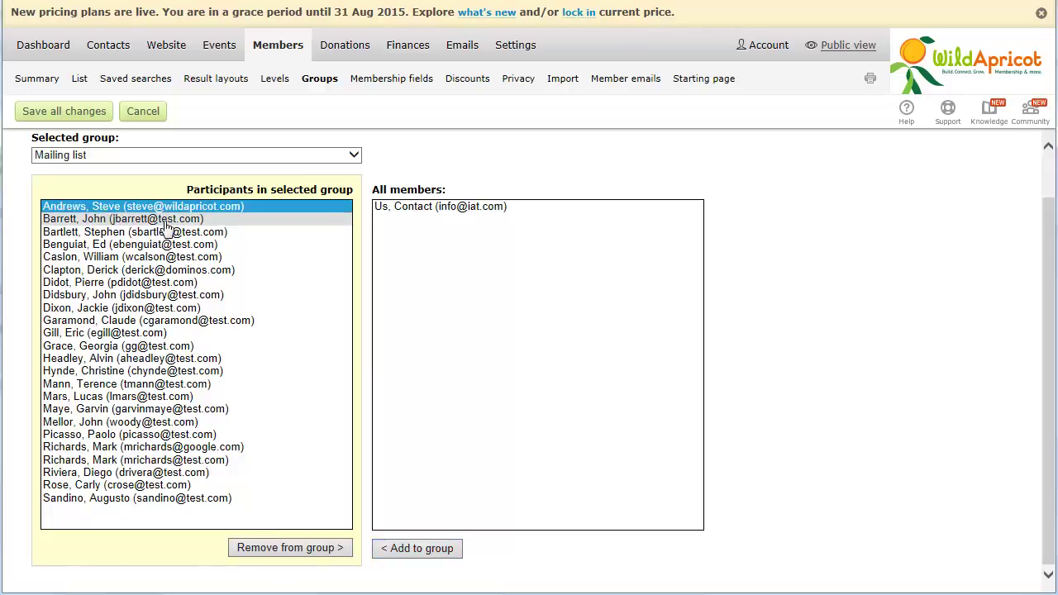
left_click(274, 551)
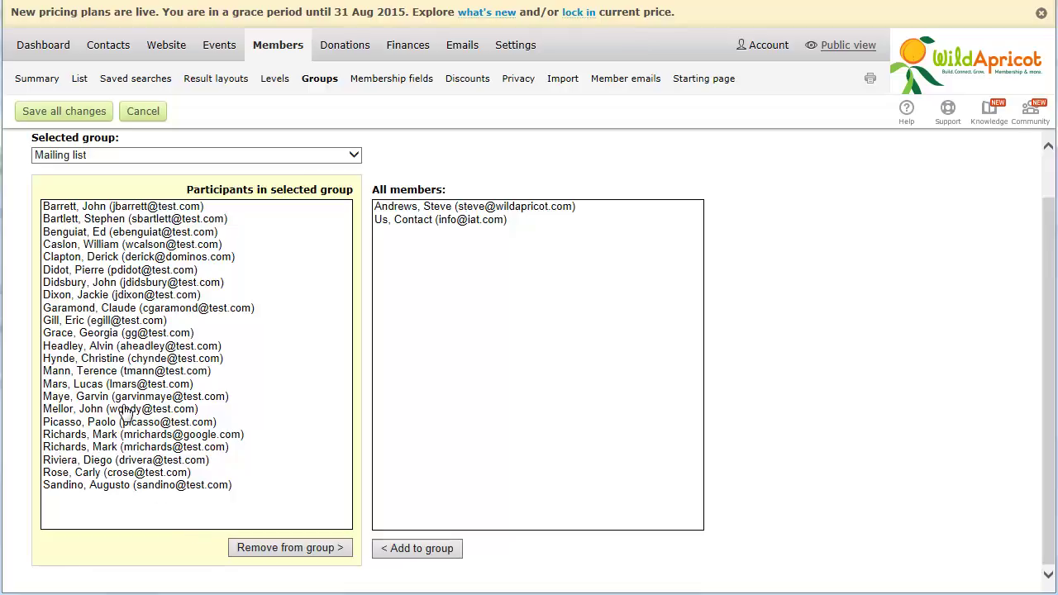
left_click(98, 156)
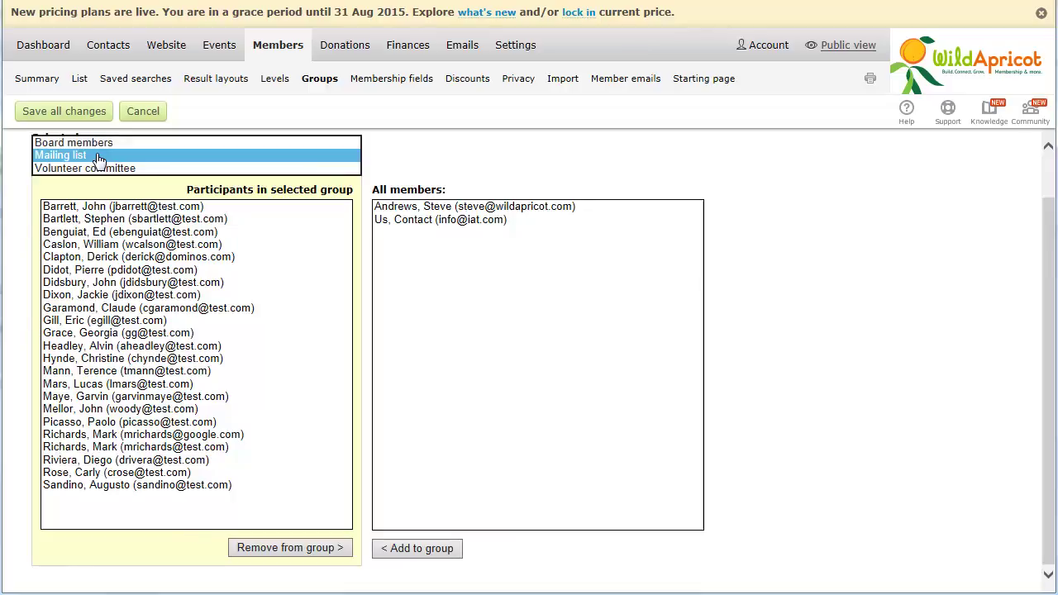
left_click(97, 170)
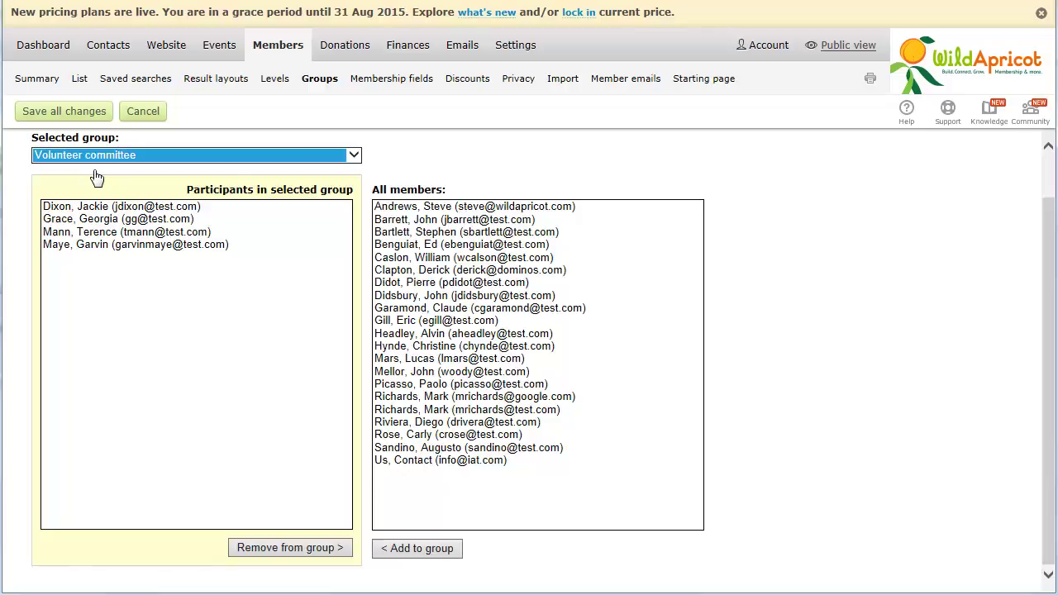
left_click(83, 116)
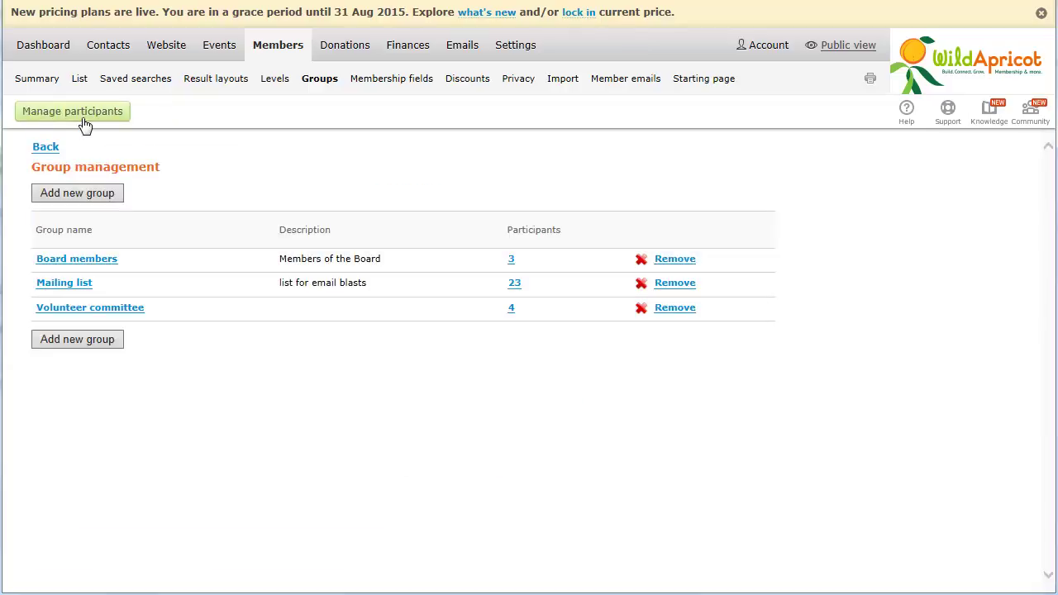
Add the second contact to Volunteer committee, keeping Board members and Mailing list.
left_click(108, 52)
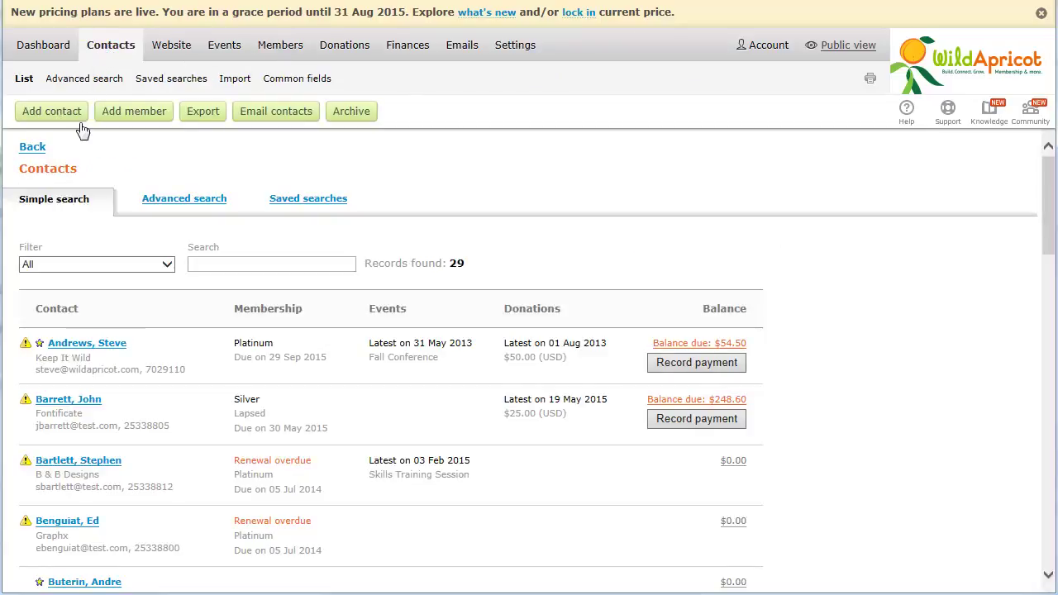
left_click(68, 399)
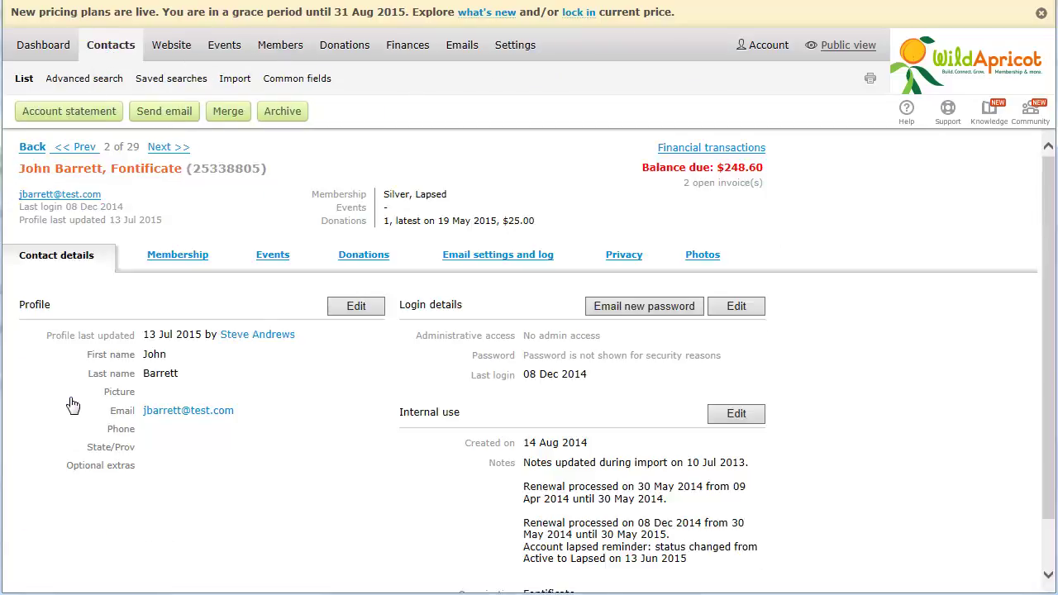
left_click(174, 259)
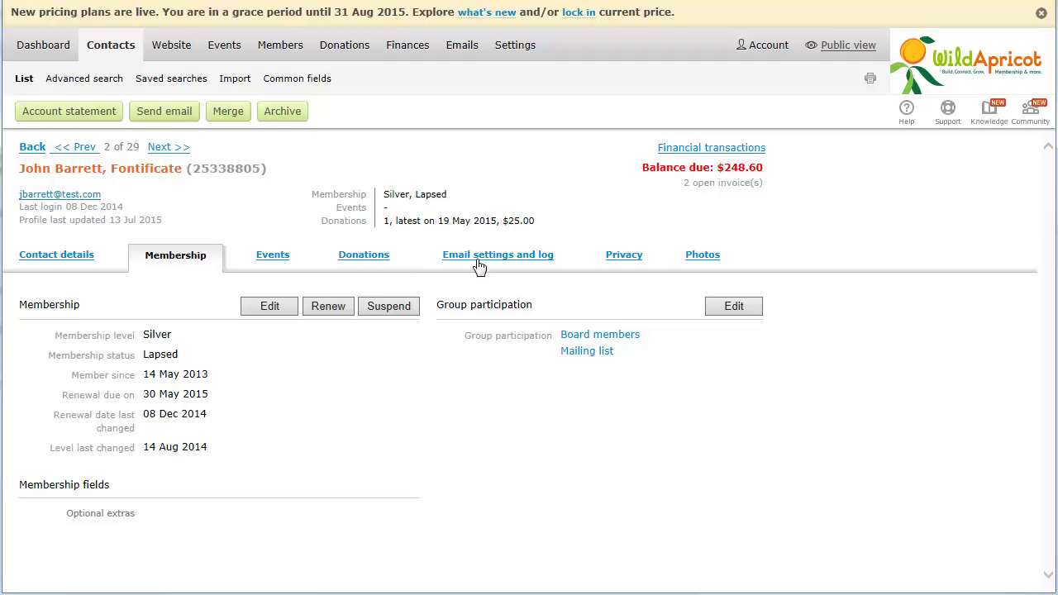
left_click(726, 310)
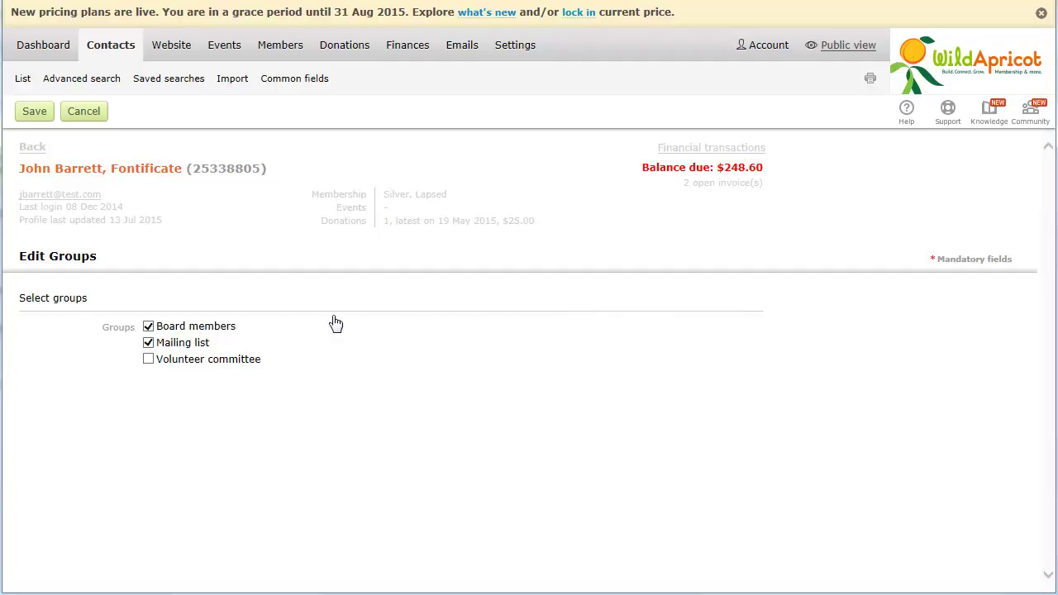
left_click(148, 360)
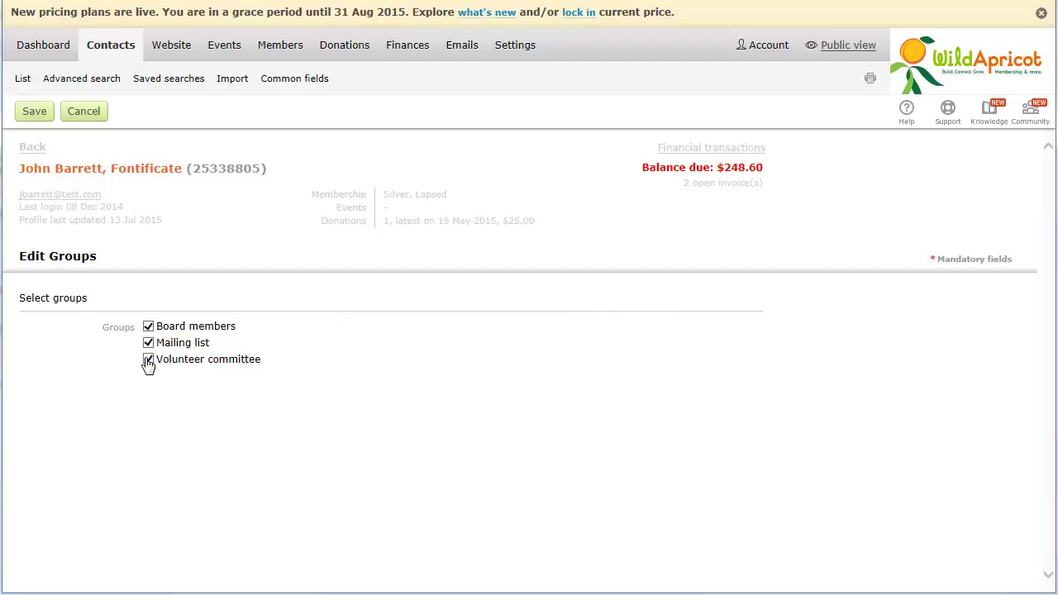
left_click(34, 115)
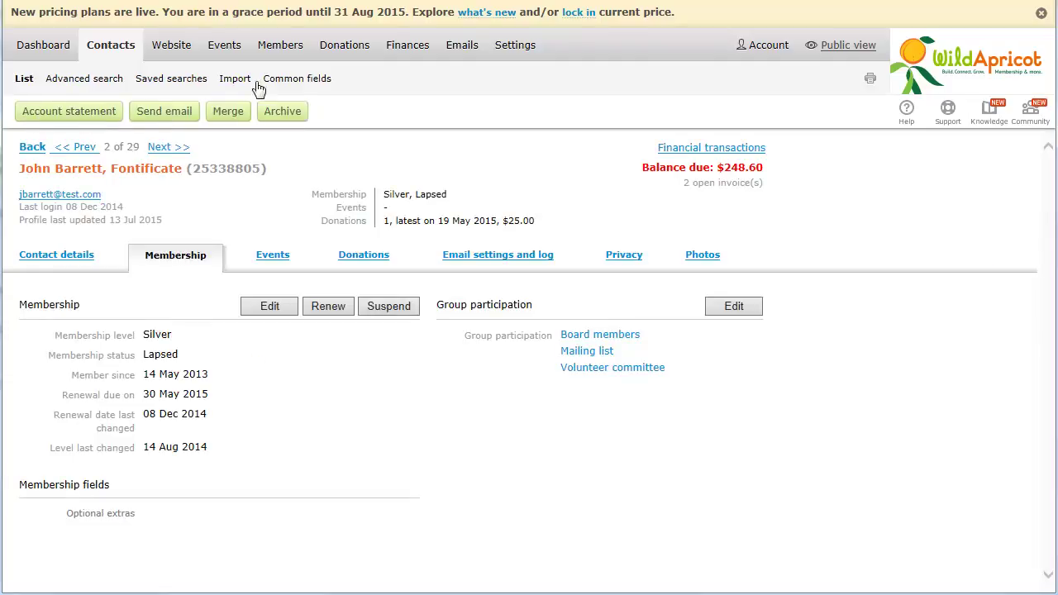
mouse_move(279, 52)
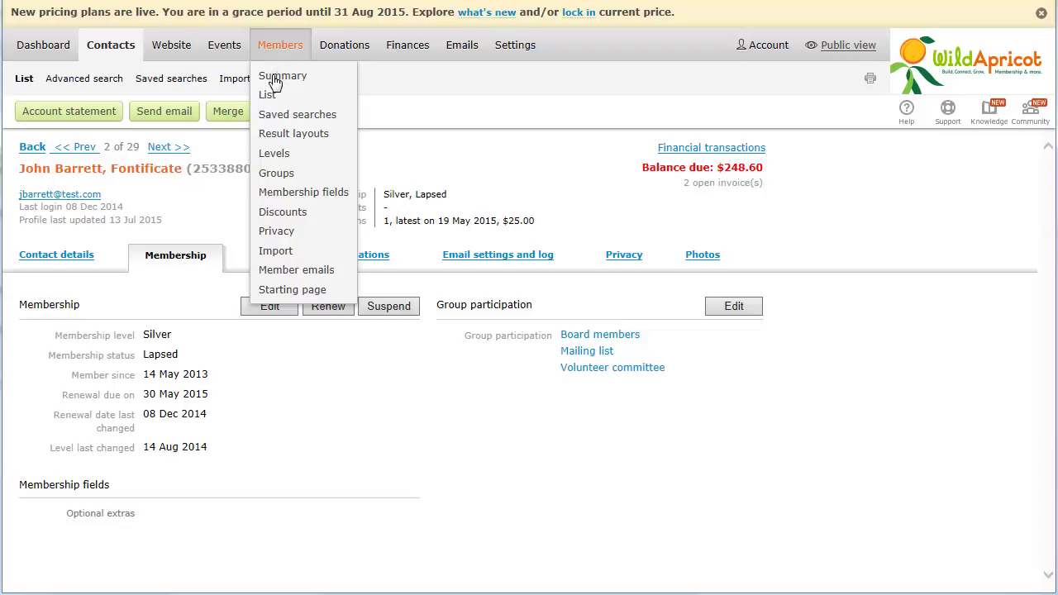
Cancel removing the Mailing list group from Group management.
left_click(276, 174)
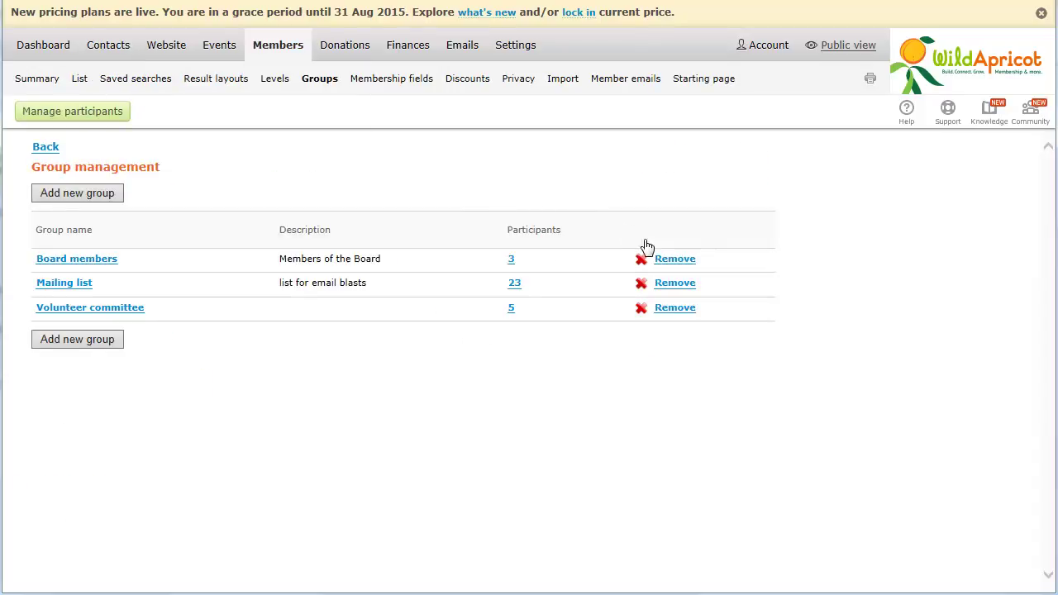
left_click(666, 283)
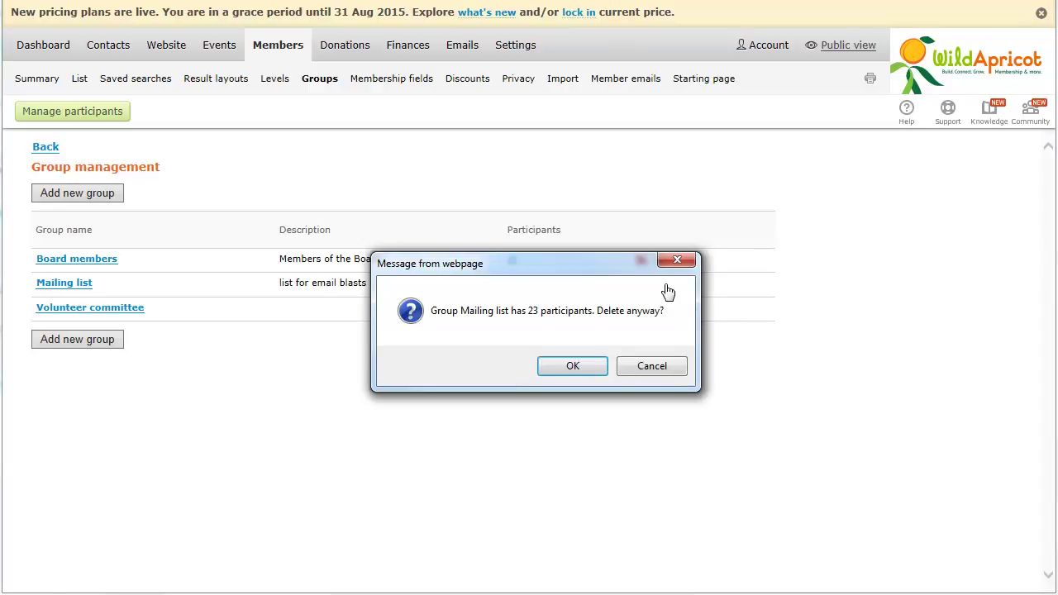
left_click(626, 371)
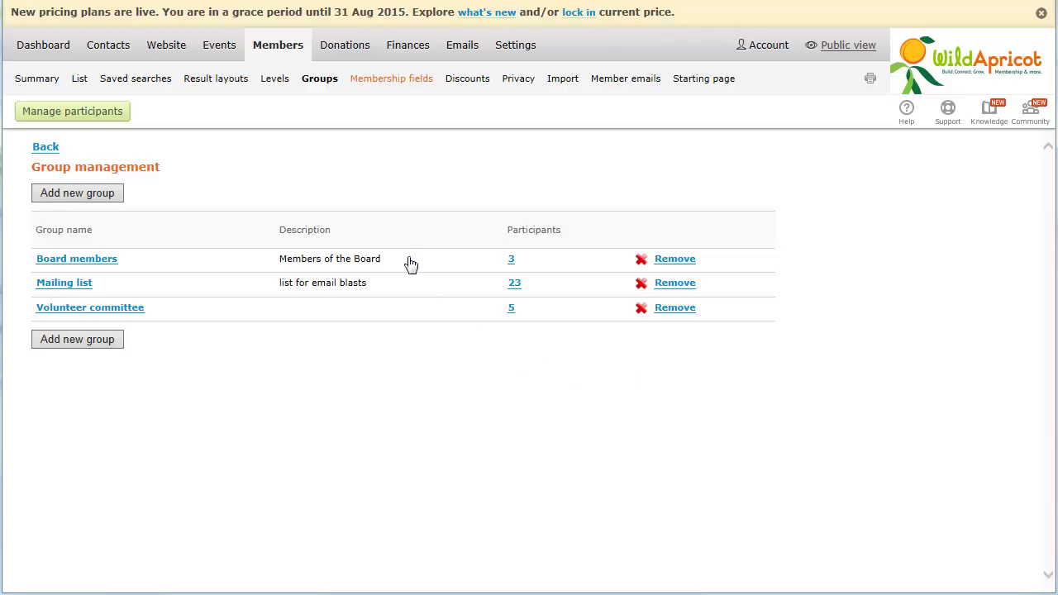
Set Group participation member access to 'Edit in own profile' and save the field changes.
left_click(375, 88)
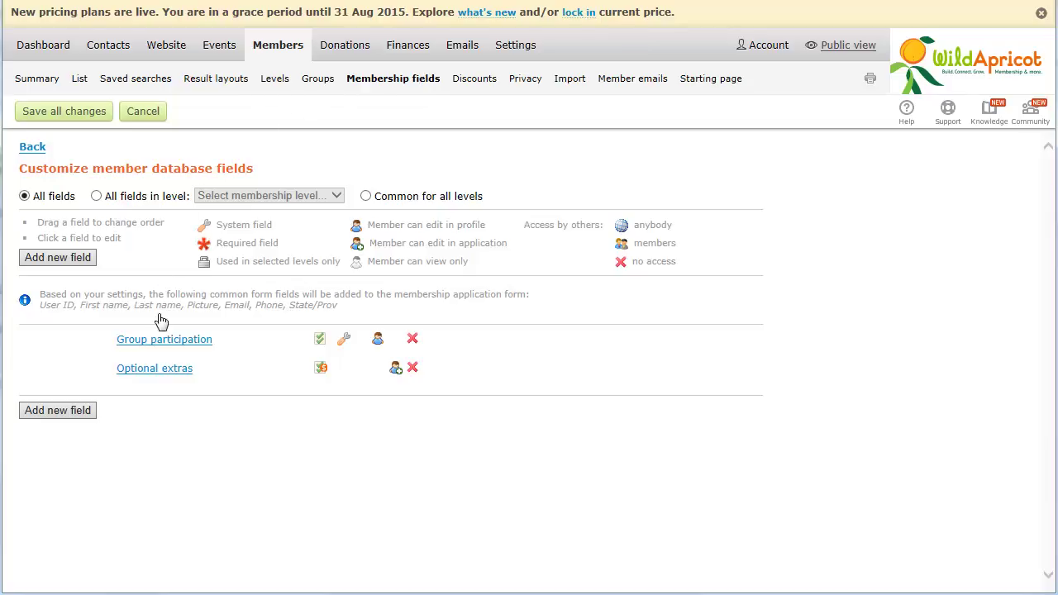
left_click(160, 345)
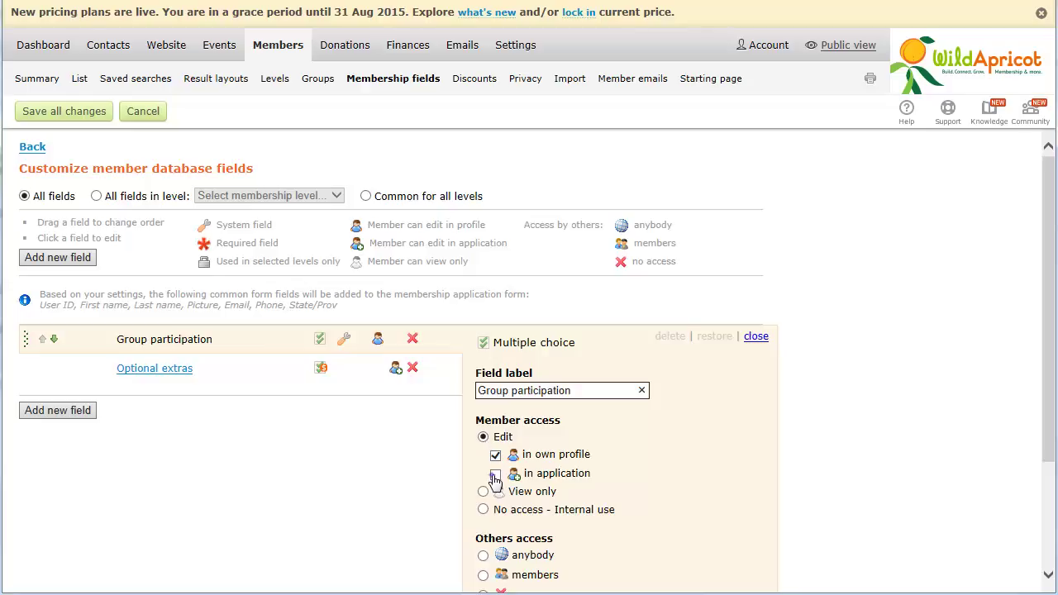
left_click(495, 475)
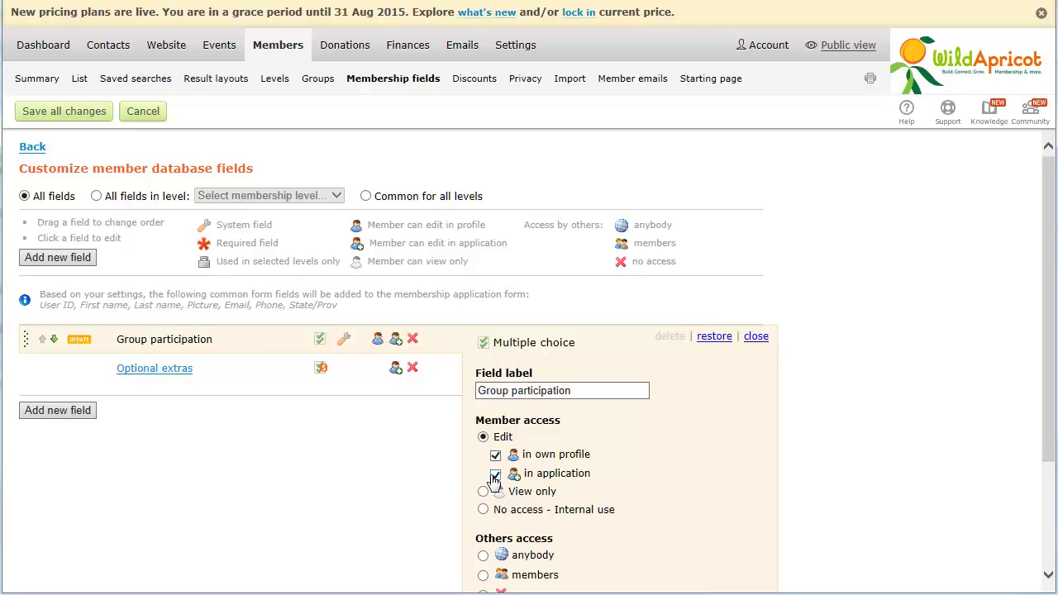
left_click(483, 492)
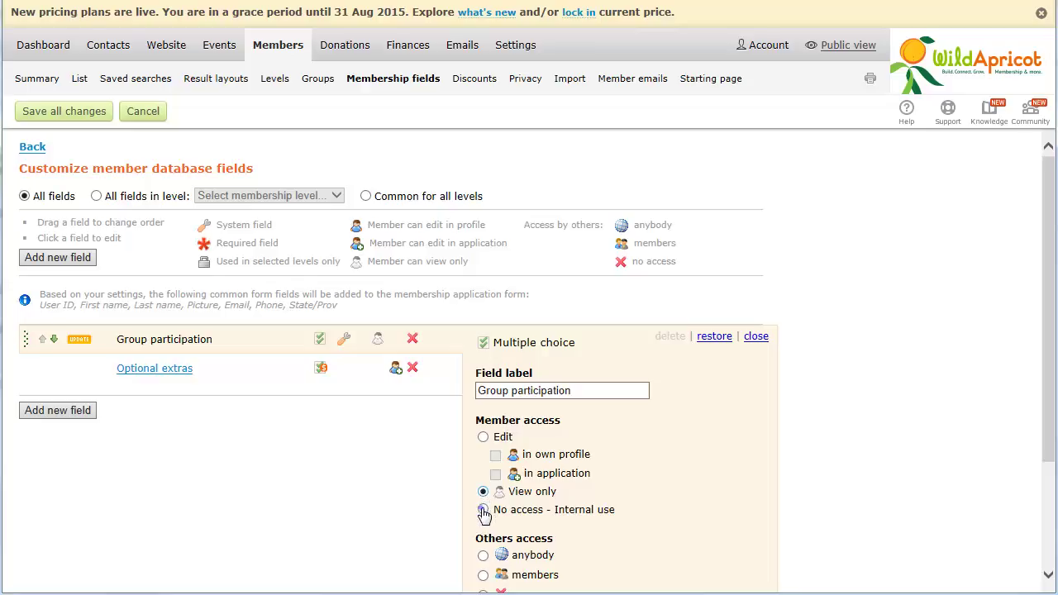
left_click(483, 510)
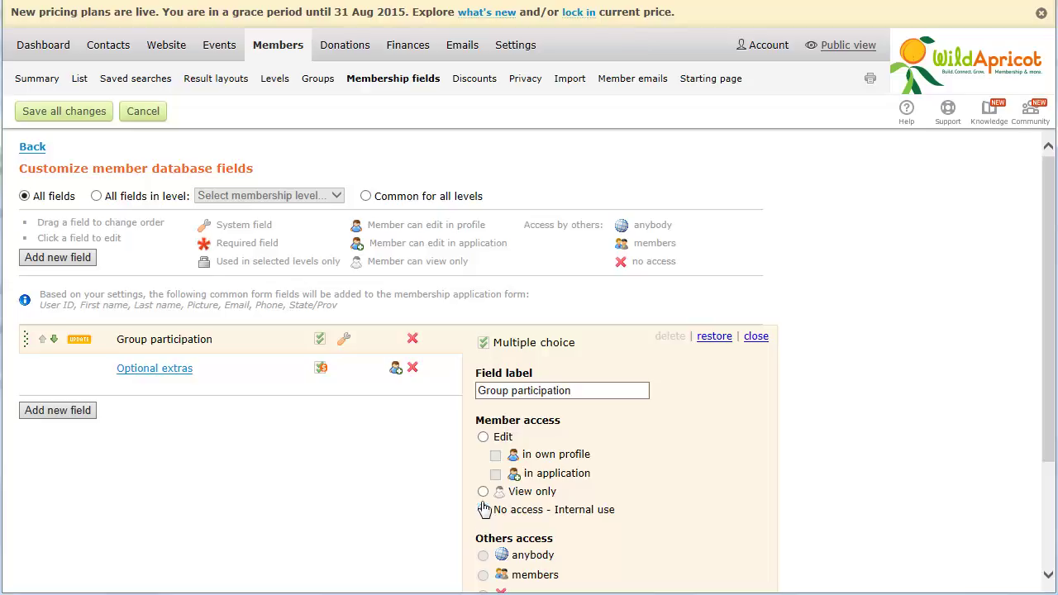
left_click(482, 438)
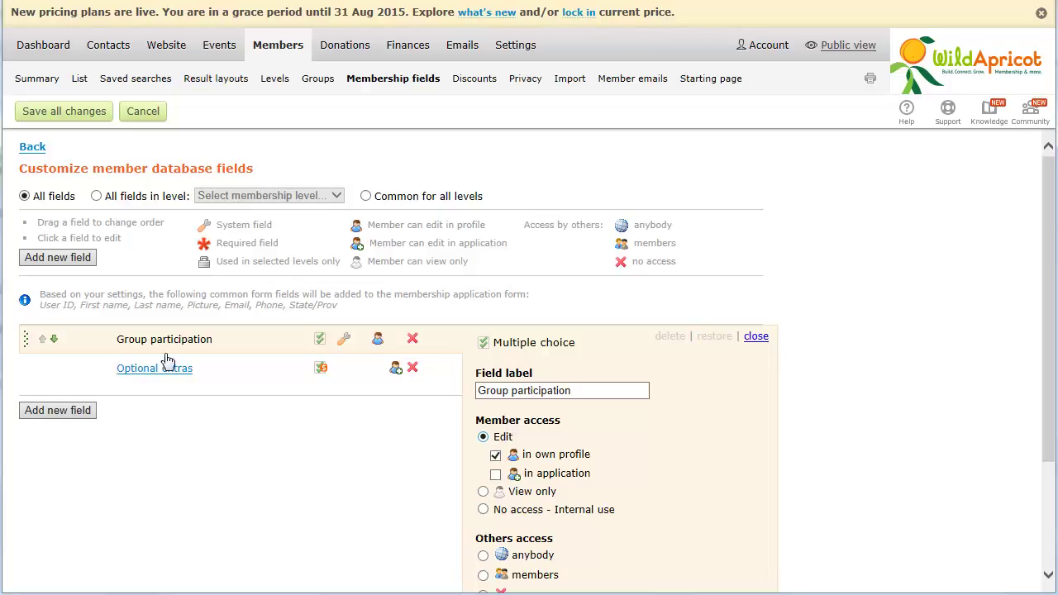
left_click(68, 115)
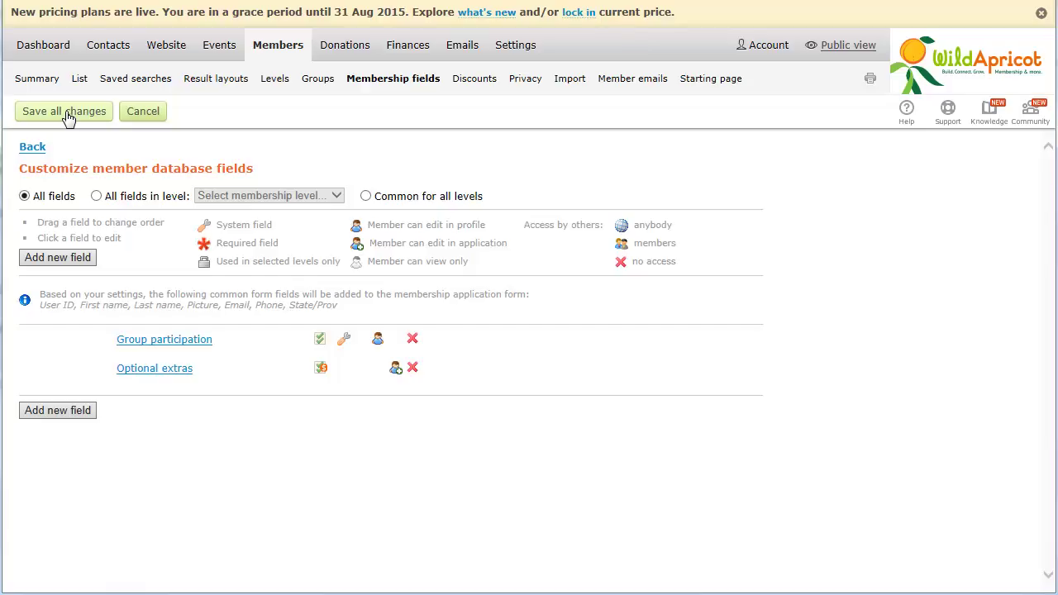
Set the Members page access to Restricted for Board members and all groups, then save.
left_click(161, 48)
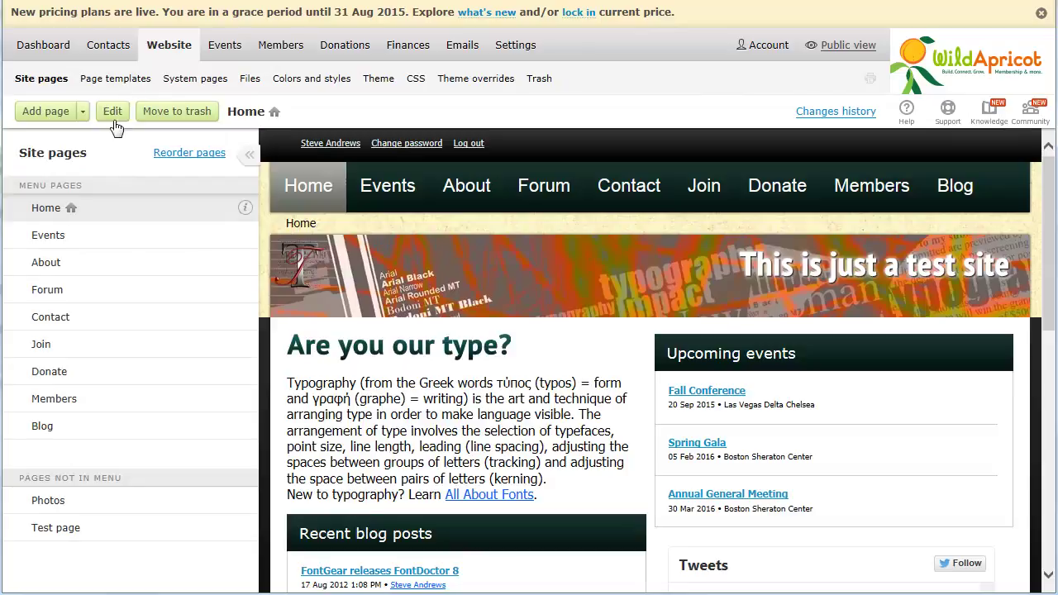
left_click(102, 396)
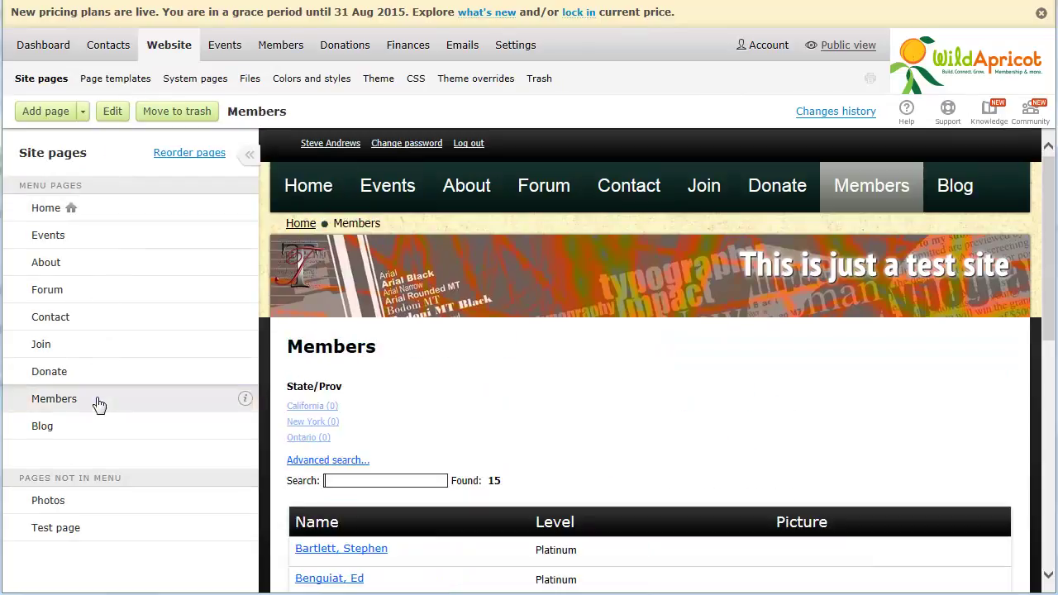
left_click(112, 118)
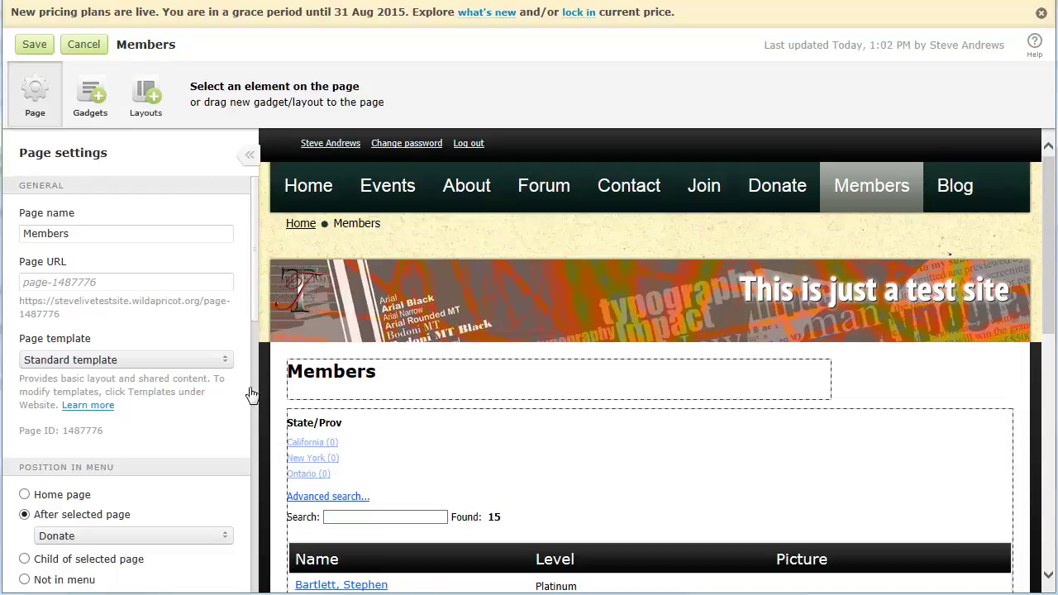
scroll(258, 539, "down", 5)
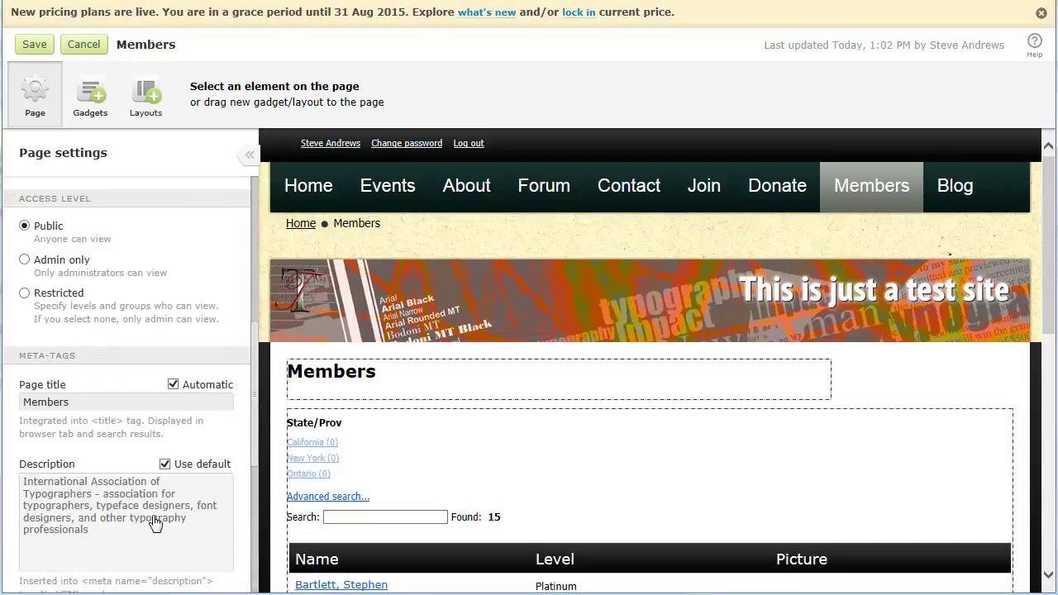
left_click(24, 295)
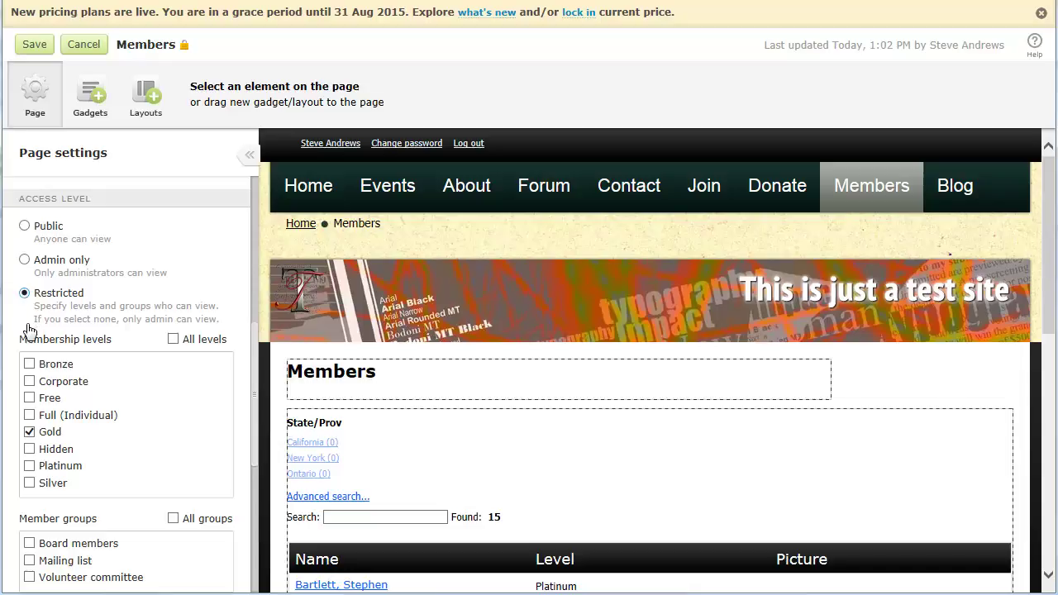
left_click(30, 544)
left_click(172, 519)
left_click(22, 47)
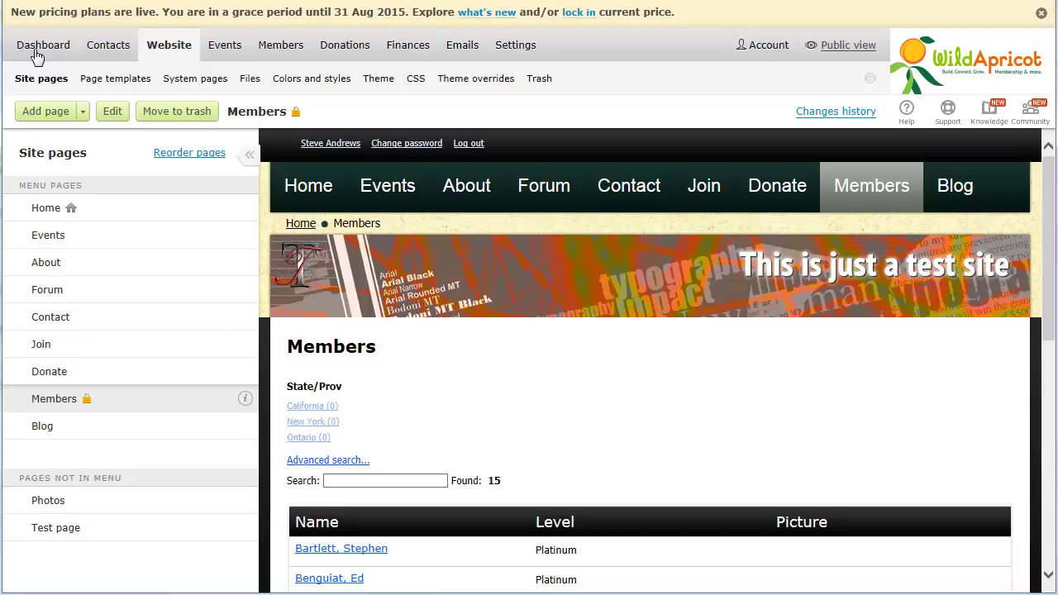
Give Board members and Volunteer committee 'Read, comment' in the Forum discussion gadget and save.
left_click(71, 289)
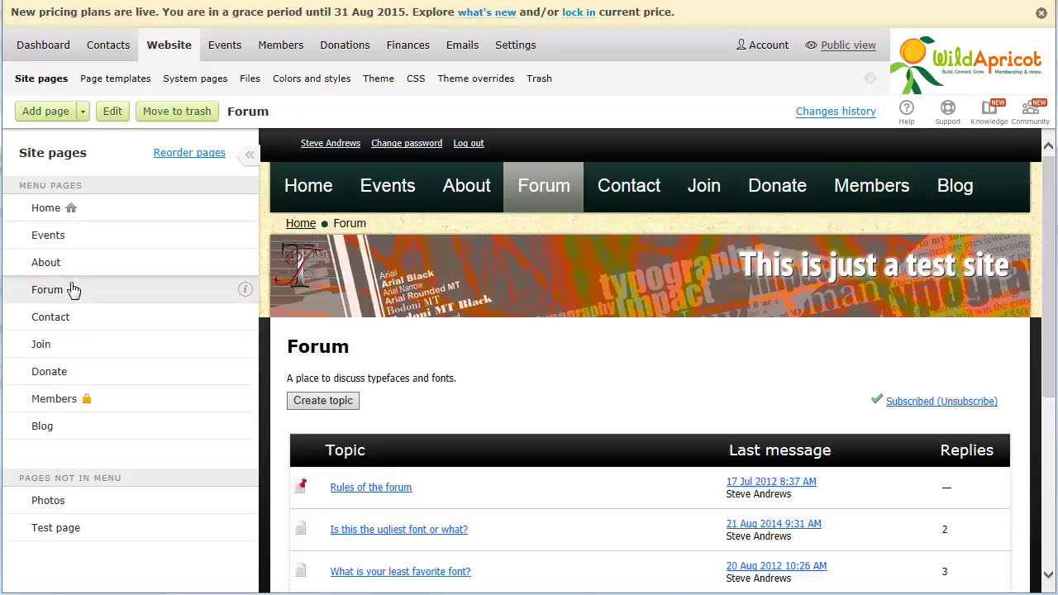
left_click(110, 112)
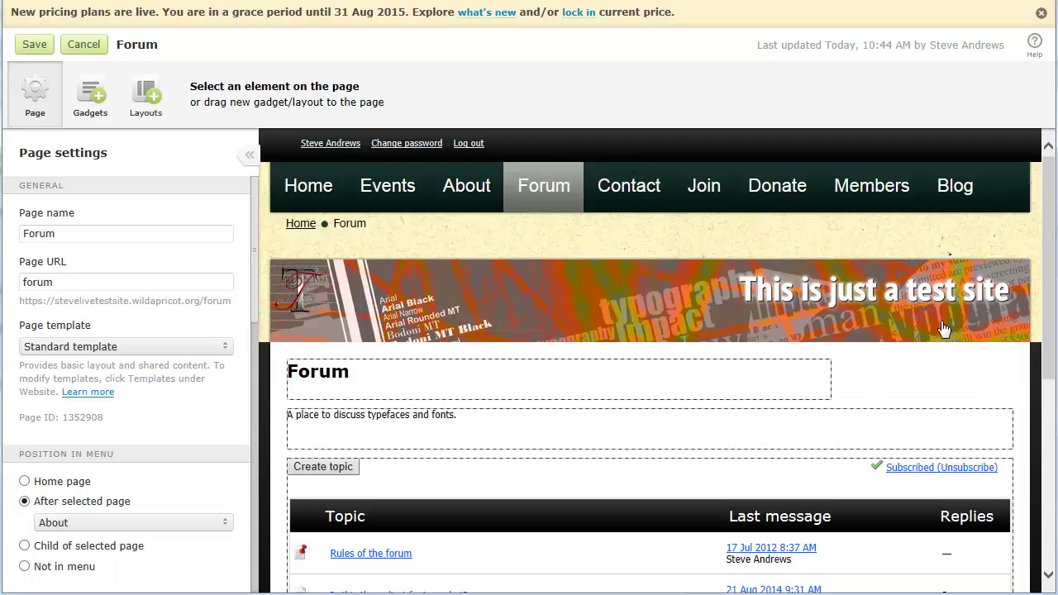
mouse_move(989, 471)
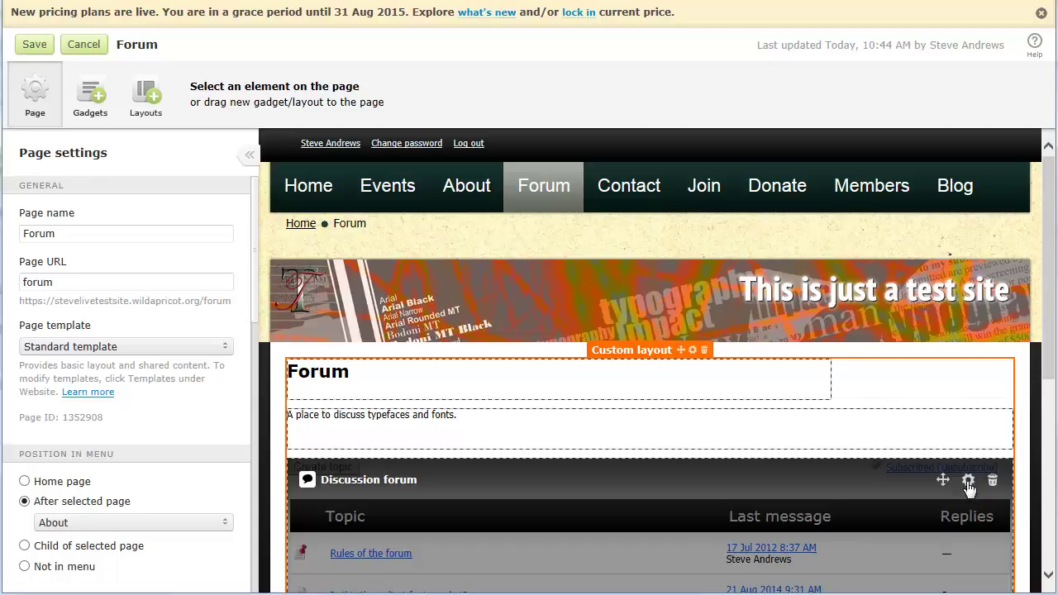
left_click(968, 483)
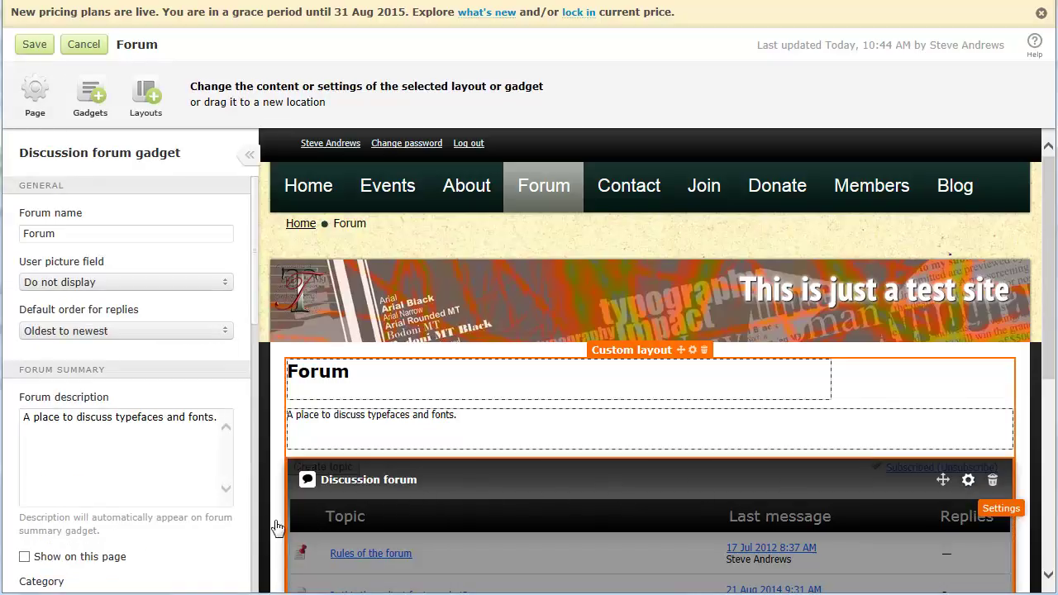
scroll(256, 546, "down", 5)
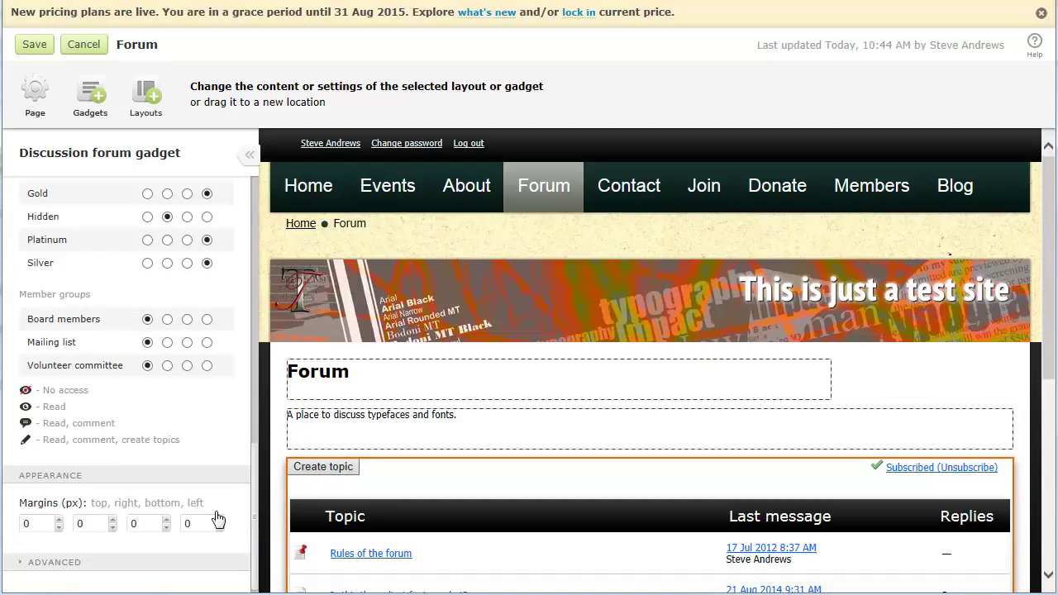
left_click(188, 321)
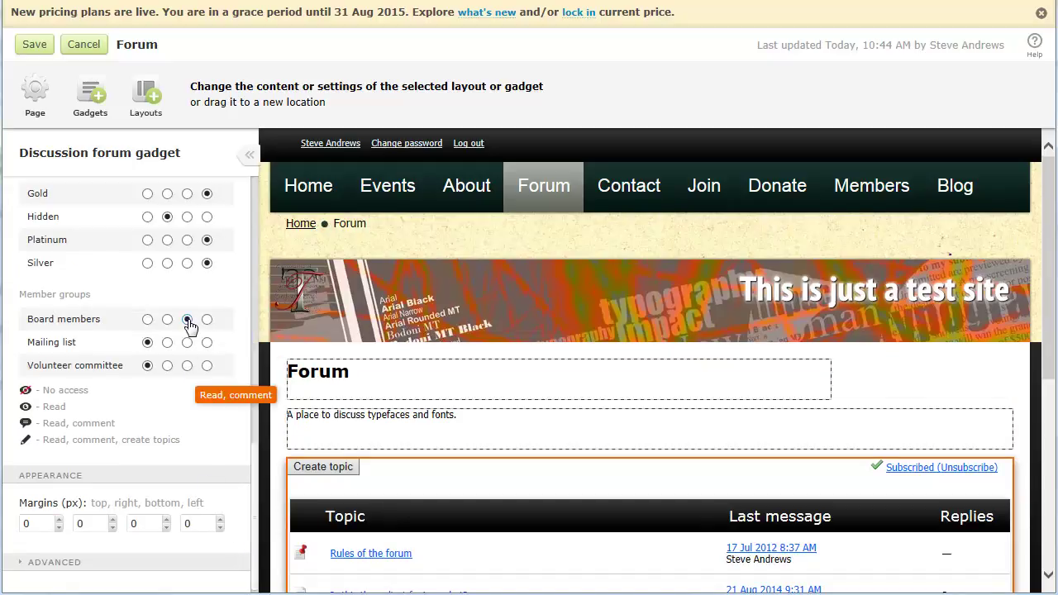
left_click(187, 366)
left_click(33, 48)
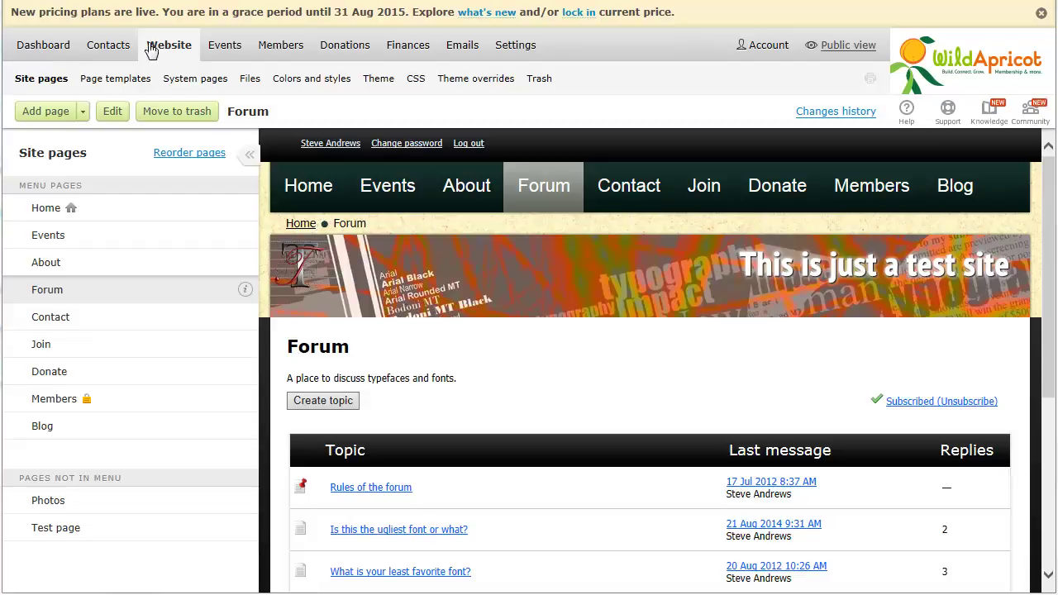
Change Skills Training Session access from Public to Restricted for Volunteer committee only.
left_click(213, 50)
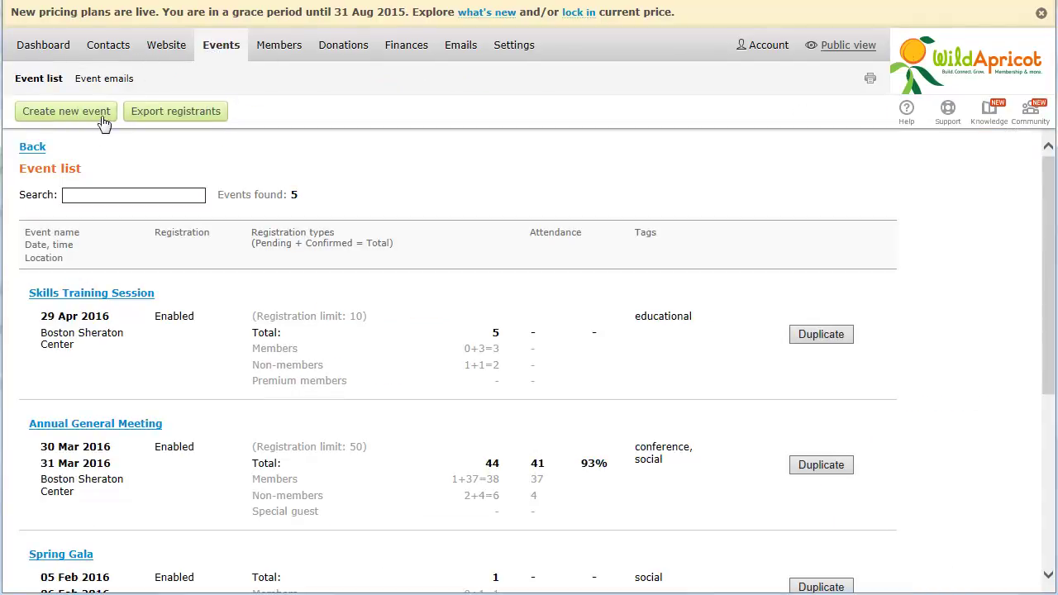
left_click(74, 294)
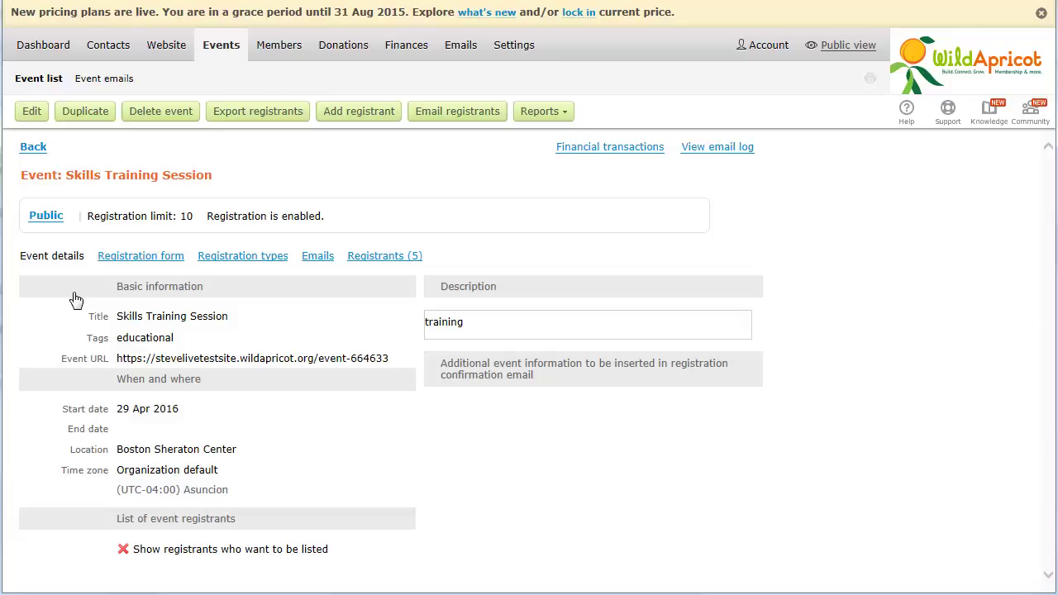
left_click(48, 219)
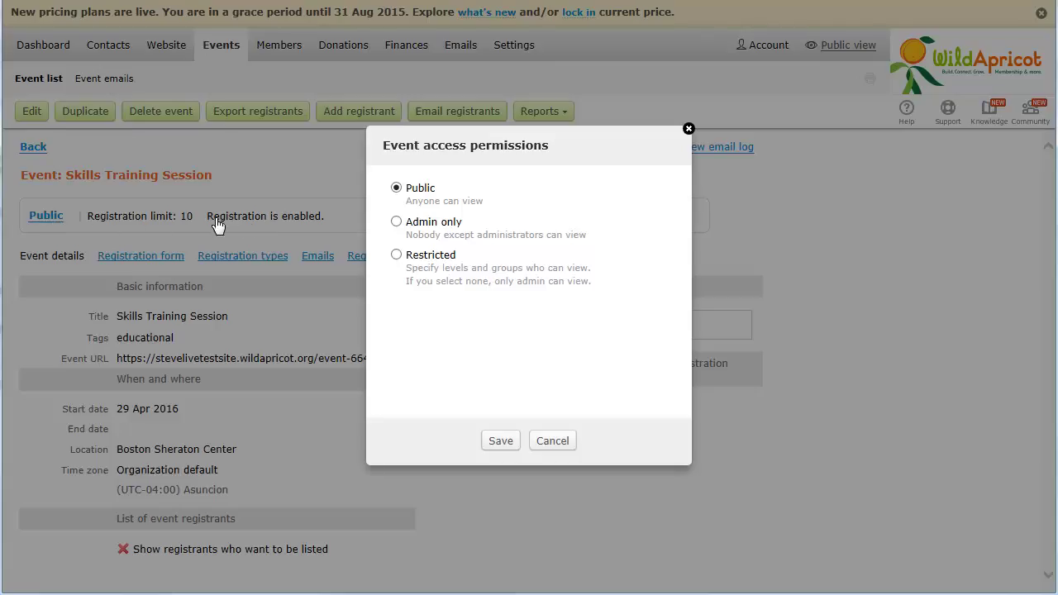
left_click(397, 256)
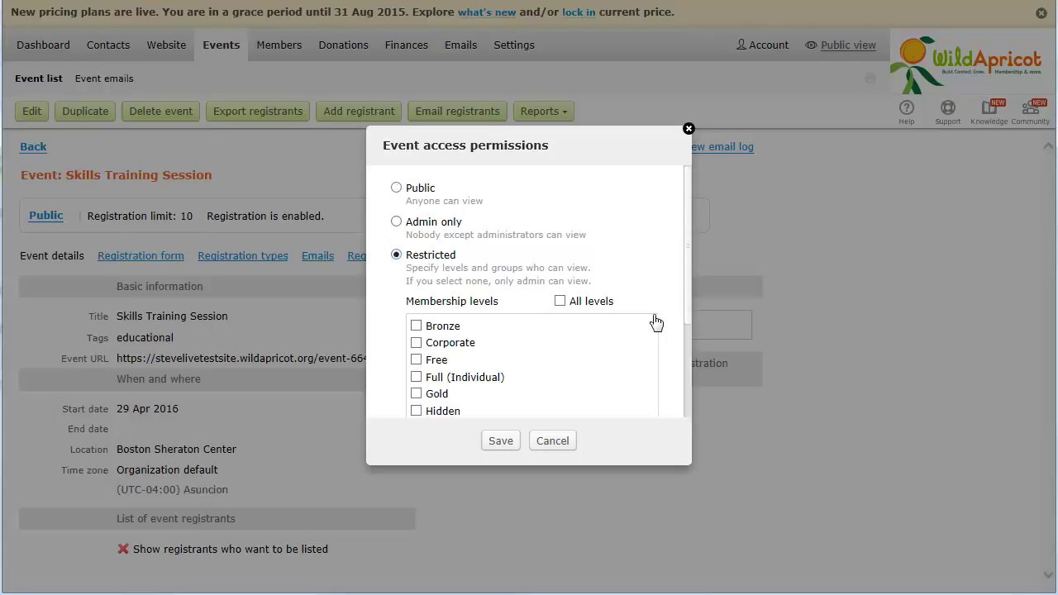
scroll(688, 401, "down", 3)
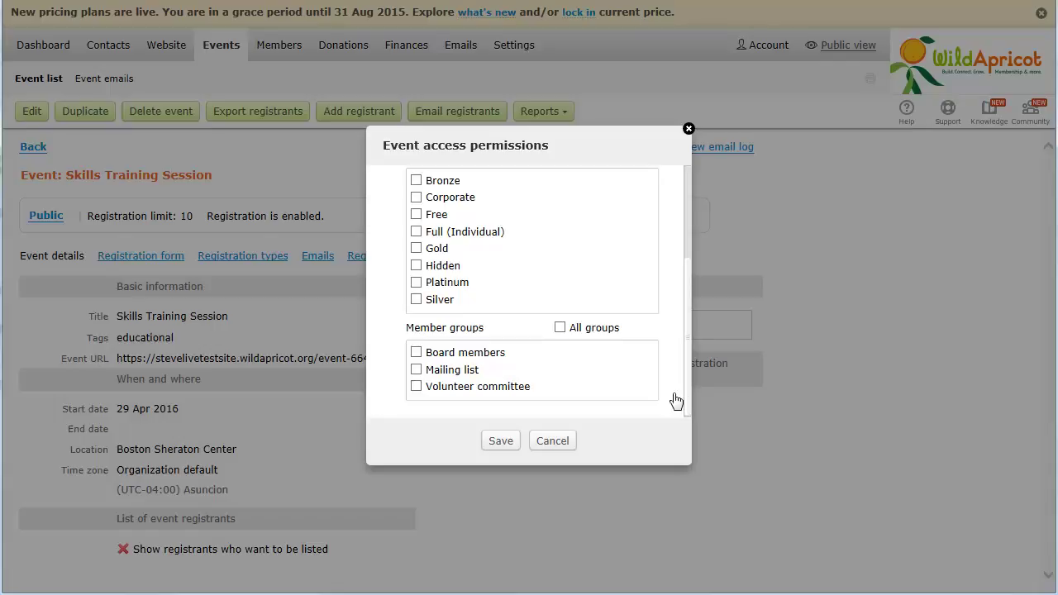
left_click(416, 387)
left_click(500, 442)
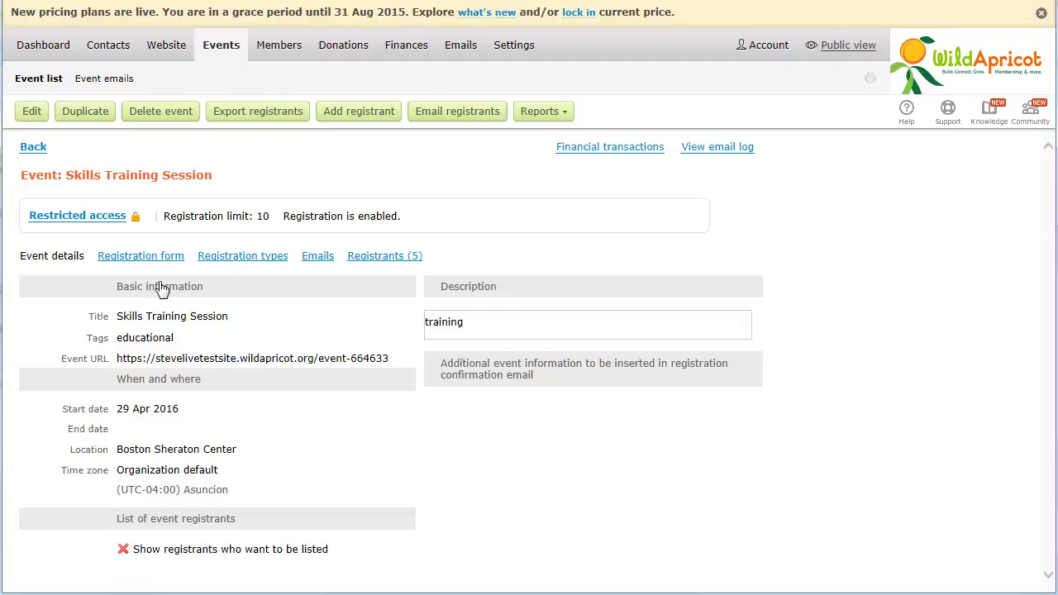
Add Group participation as a criterion in the advanced contact search.
mouse_move(113, 59)
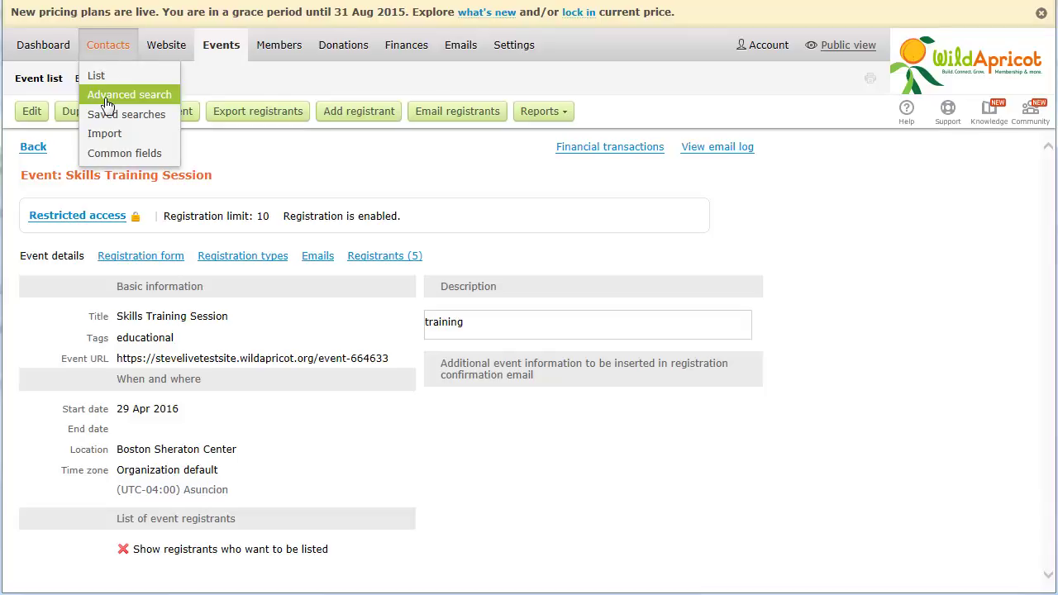
left_click(107, 96)
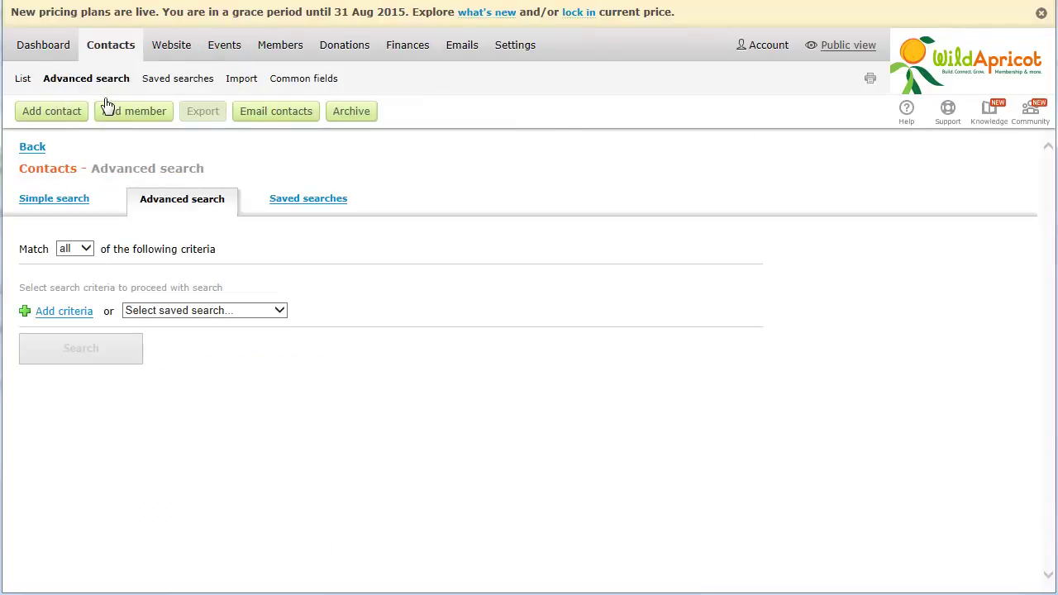
left_click(62, 314)
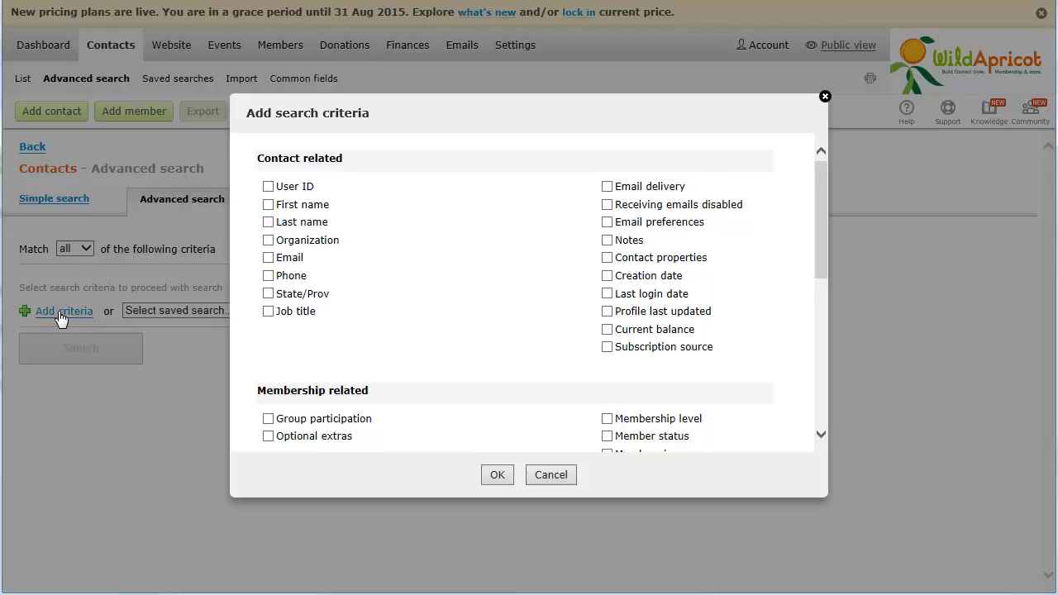
left_click(267, 419)
left_click(497, 477)
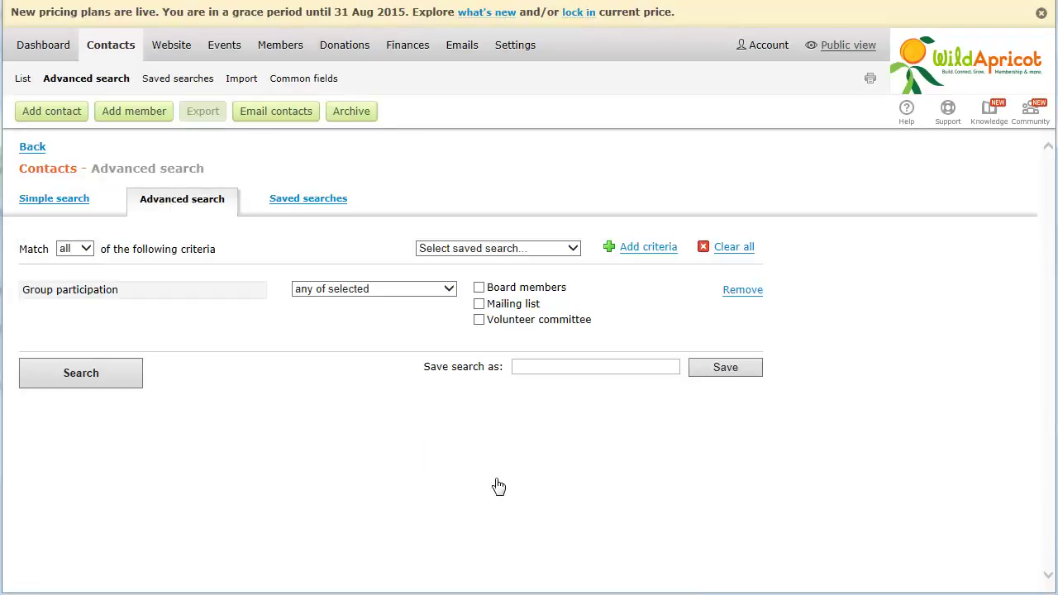
Match the Board members group and save the search as 'Board'.
left_click(480, 289)
left_click(517, 366)
type("Board")
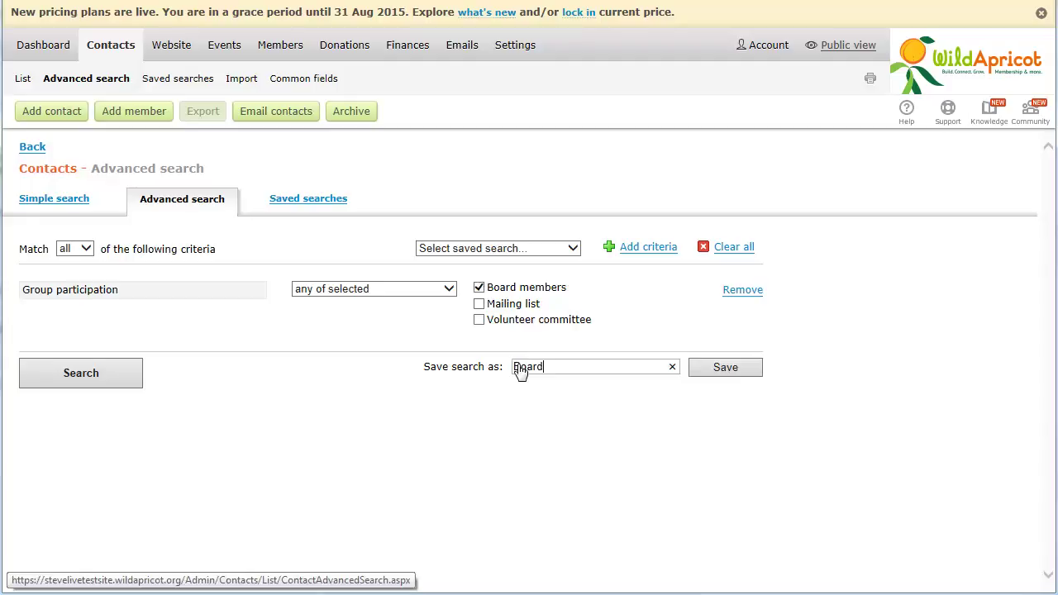
left_click(709, 371)
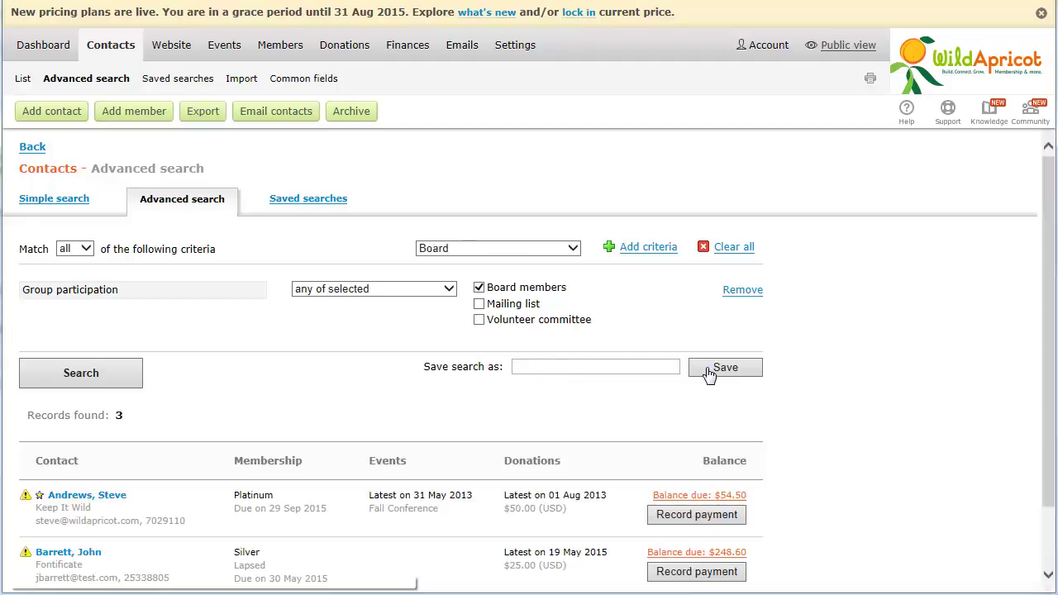